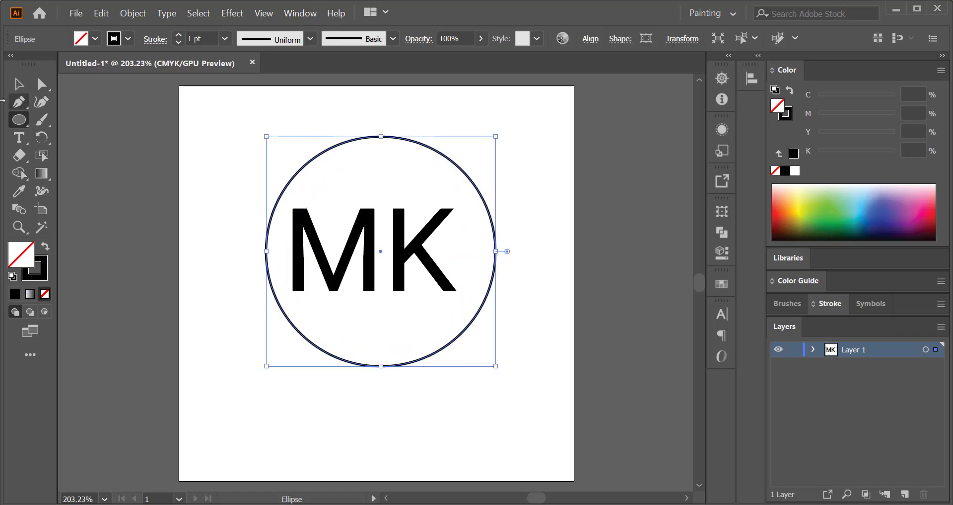
Step: Set the stroke weight of the circle around the MK text to 5 pt
{"action": "left_click", "coordinate": [178, 35]}
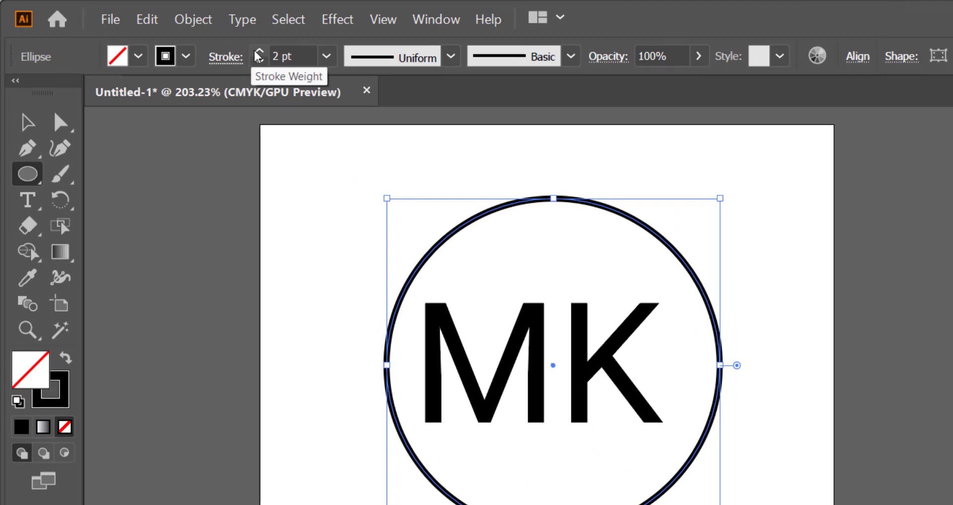
{"action": "left_click", "coordinate": [259, 52]}
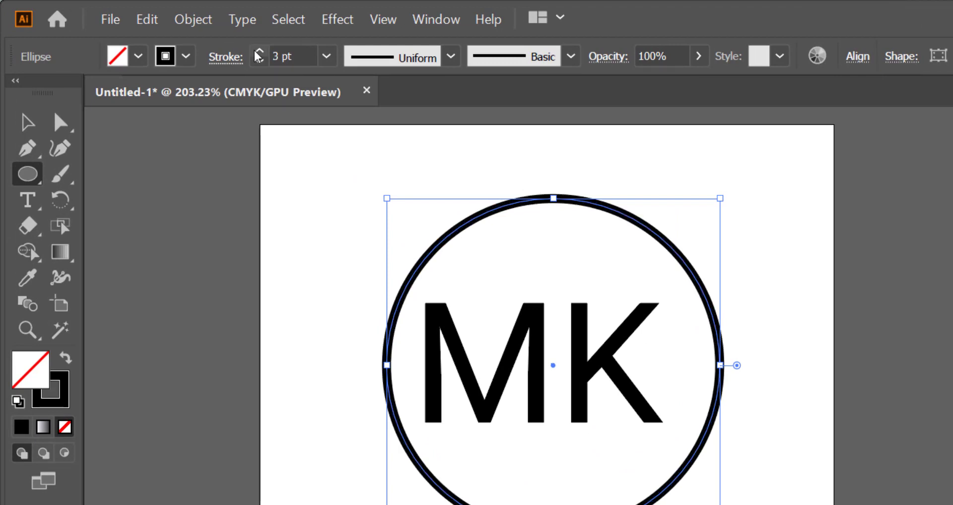
{"action": "left_click", "coordinate": [258, 52]}
{"action": "left_click", "coordinate": [259, 53]}
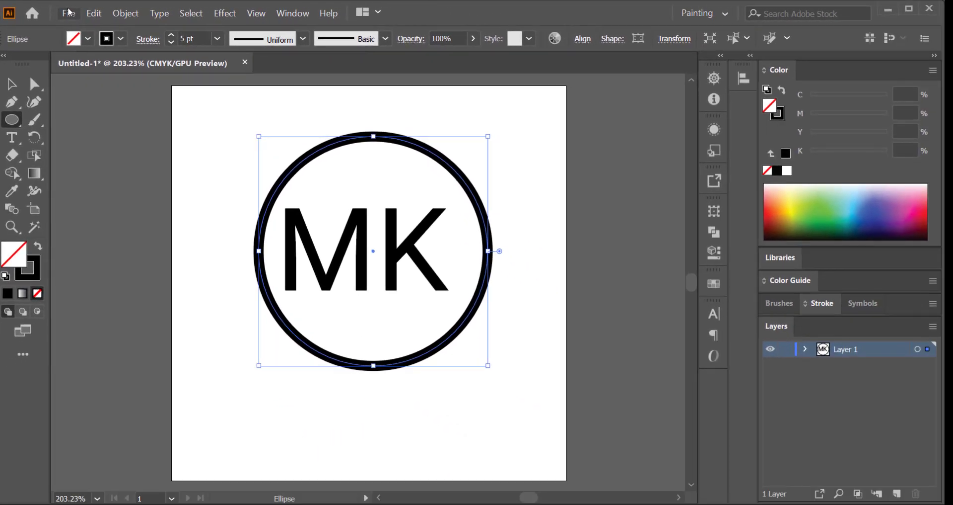
Step: Expand the circle's fill and stroke into a filled ring shape
{"action": "left_click", "coordinate": [125, 14]}
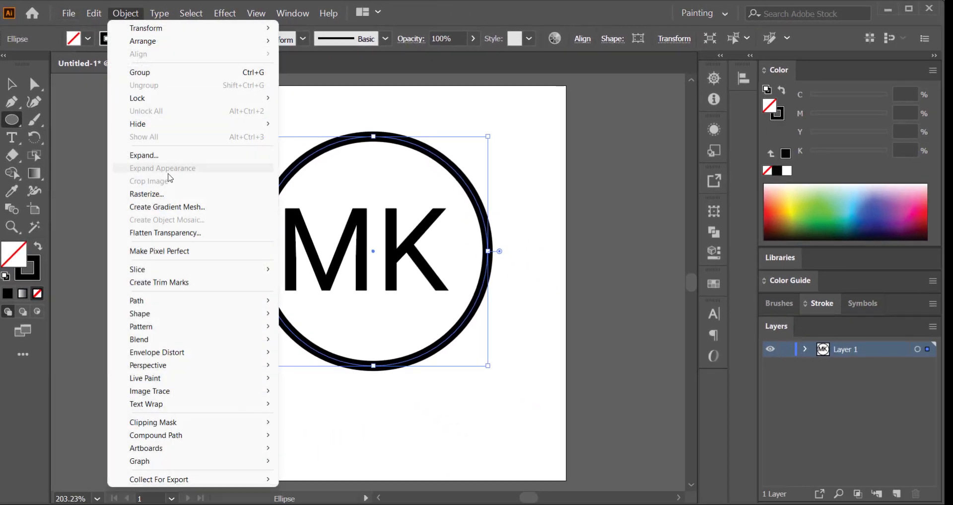
{"action": "left_click", "coordinate": [149, 153]}
{"action": "left_click", "coordinate": [161, 372]}
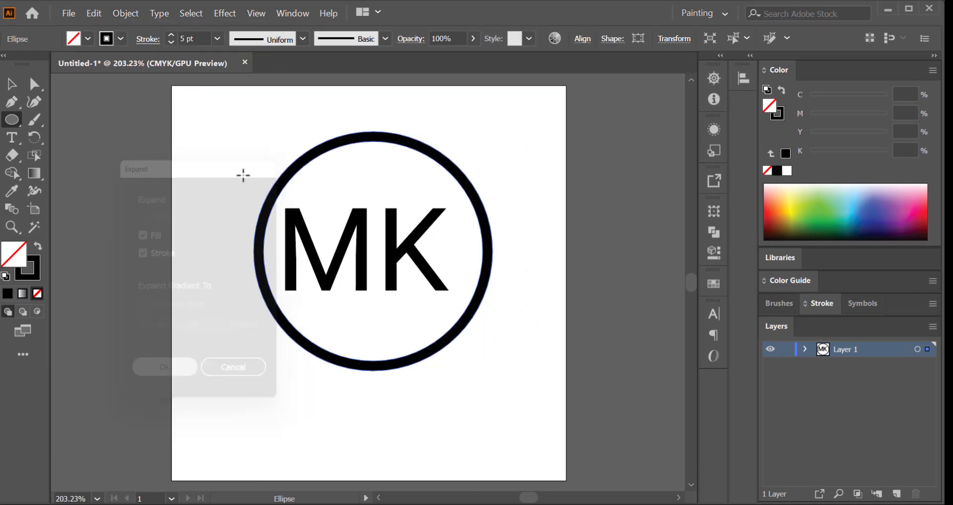
{"action": "left_click", "coordinate": [12, 84]}
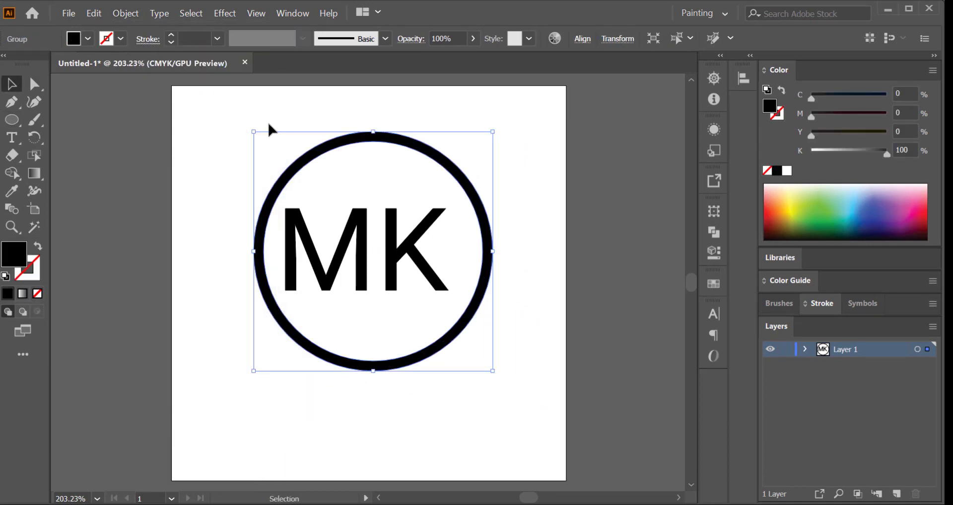
{"action": "left_click", "coordinate": [263, 146]}
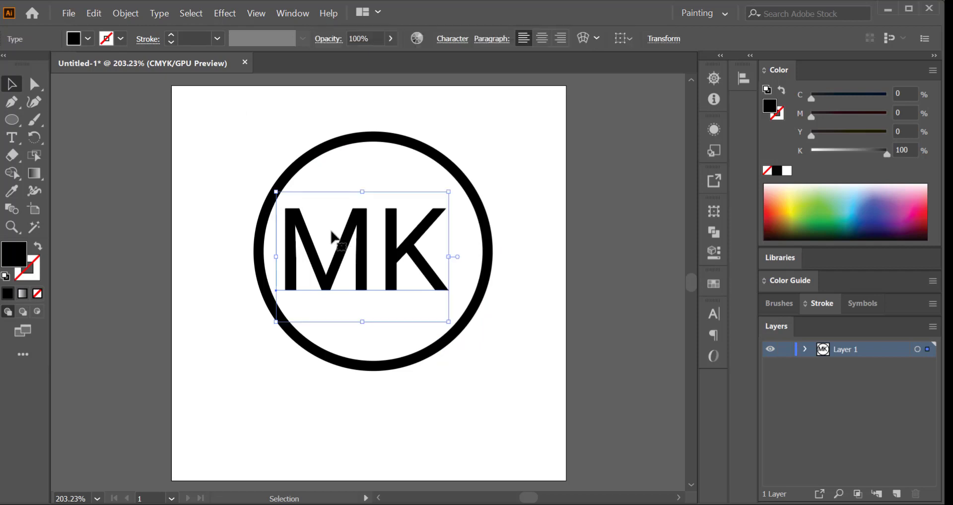
Step: Centre the MK text and the ring on each other horizontally and vertically, using Align to Selection
{"action": "left_click", "coordinate": [346, 251]}
{"action": "left_click", "coordinate": [302, 166], "text": "shift"}
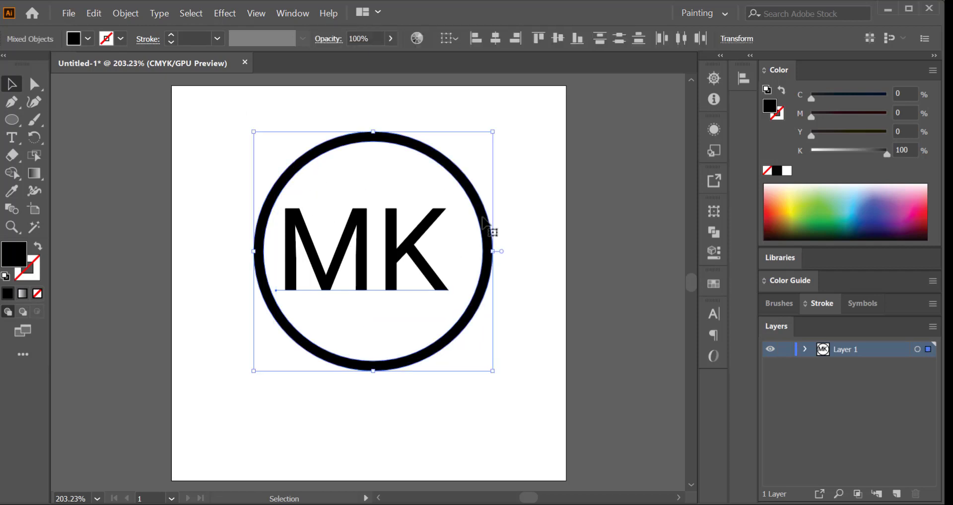
{"action": "left_click", "coordinate": [450, 39]}
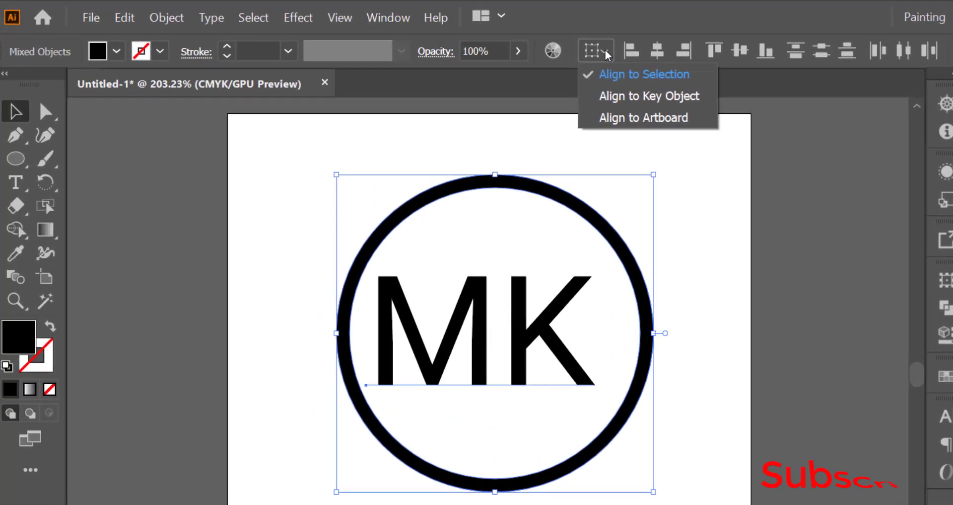
{"action": "left_click", "coordinate": [585, 68]}
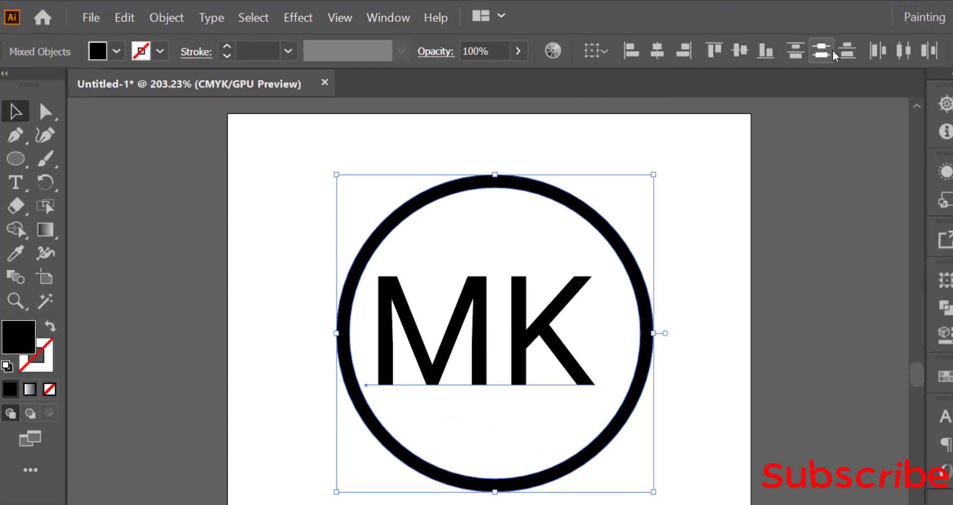
{"action": "left_click", "coordinate": [664, 56]}
{"action": "left_click", "coordinate": [740, 52]}
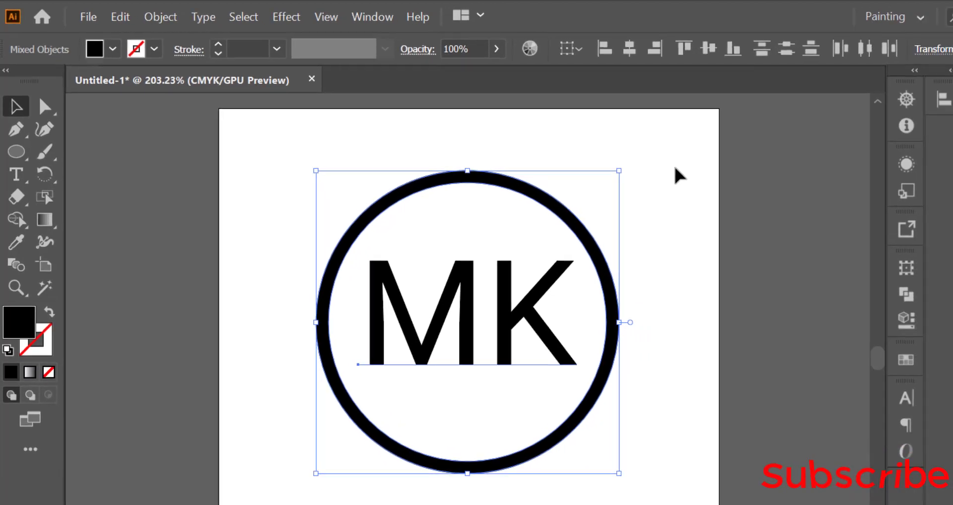
{"action": "left_click", "coordinate": [689, 208]}
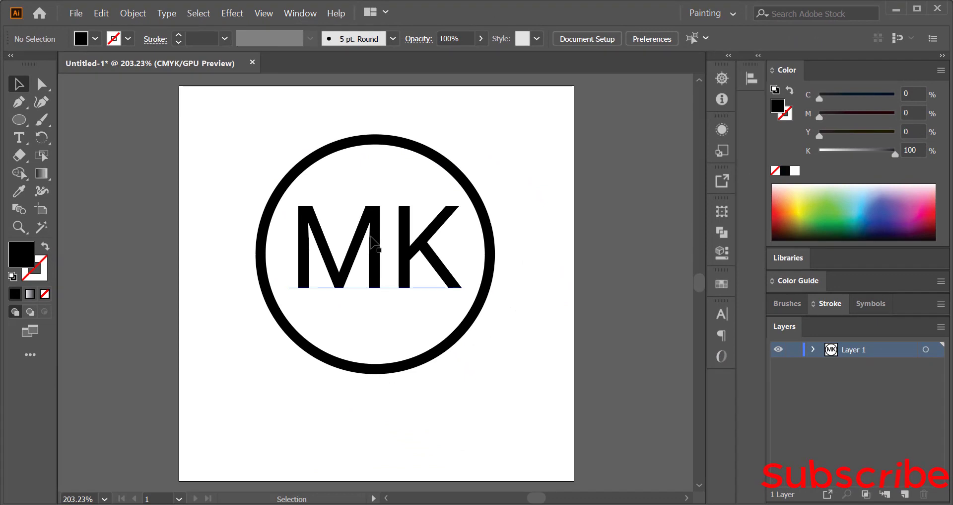
Step: Convert the MK text to outlines and ungroup it into separate letter shapes
{"action": "left_click", "coordinate": [370, 236]}
{"action": "right_click", "coordinate": [510, 227]}
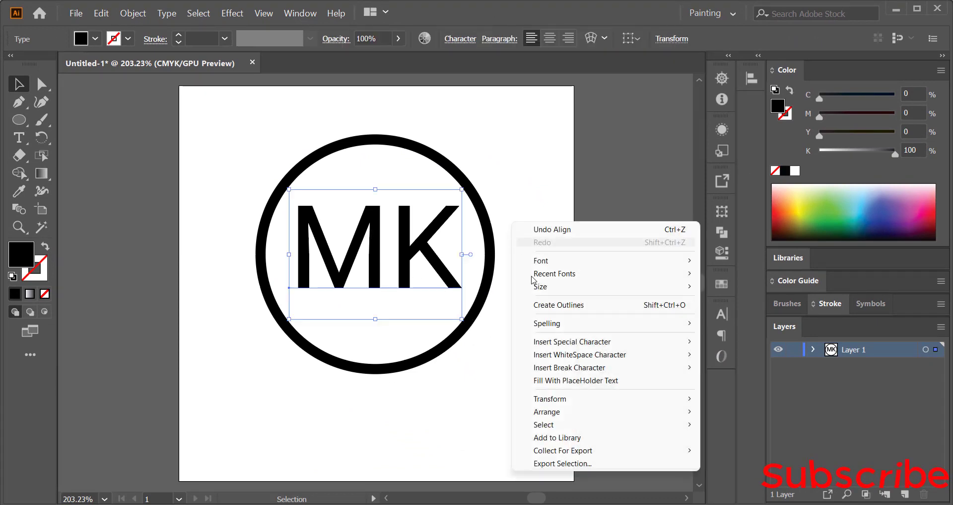
{"action": "left_click", "coordinate": [548, 307]}
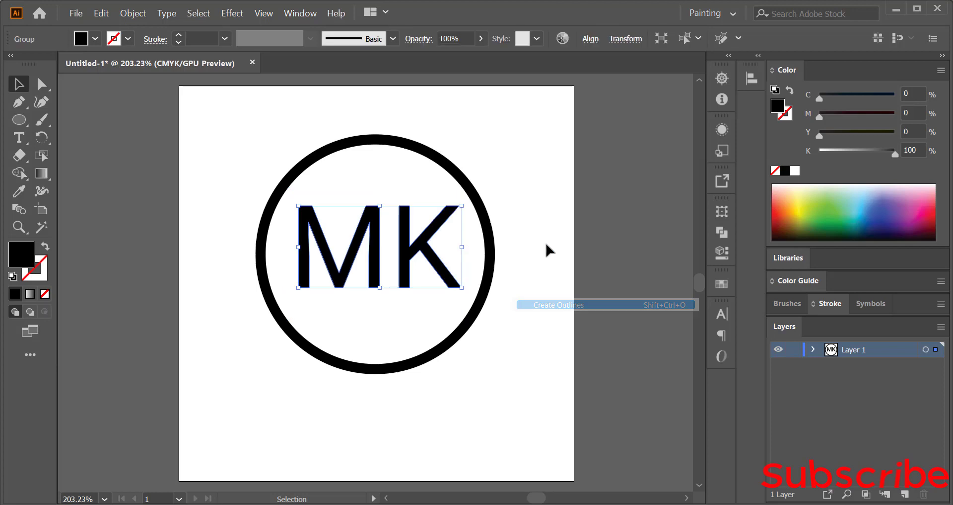
{"action": "left_click", "coordinate": [486, 232]}
{"action": "left_click", "coordinate": [372, 267]}
{"action": "right_click", "coordinate": [375, 266]}
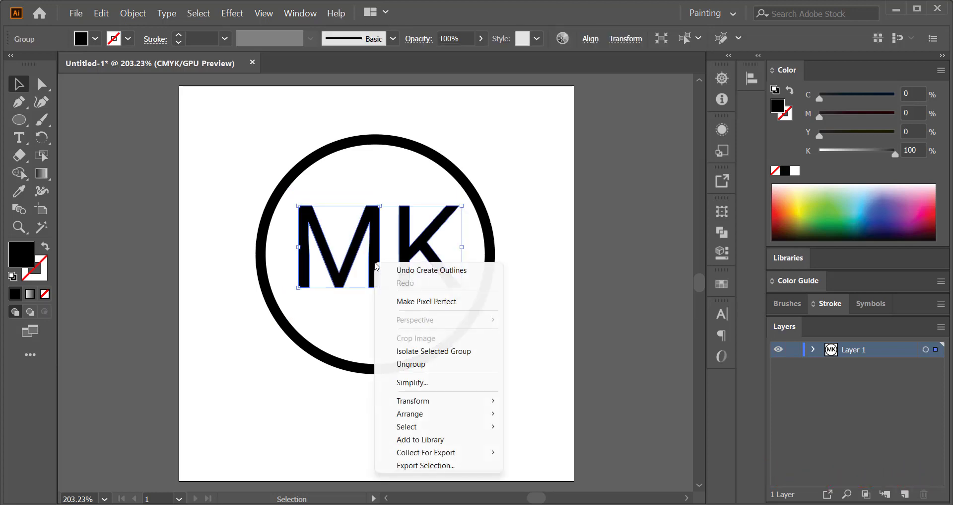
{"action": "left_click", "coordinate": [419, 364]}
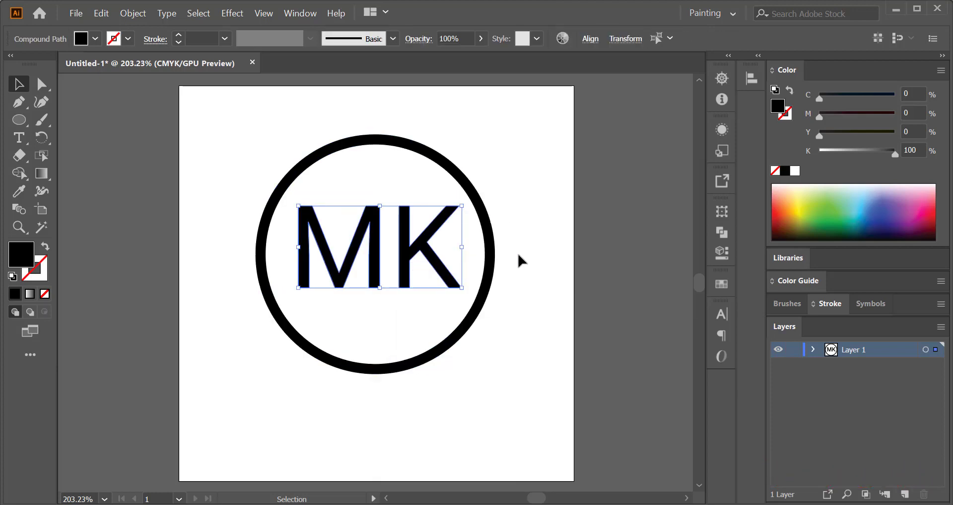
{"action": "left_click", "coordinate": [553, 247]}
Step: Extend the M's right leg straight down to the outer edge of the ring by moving its two bottom anchor points
{"action": "left_click", "coordinate": [41, 84]}
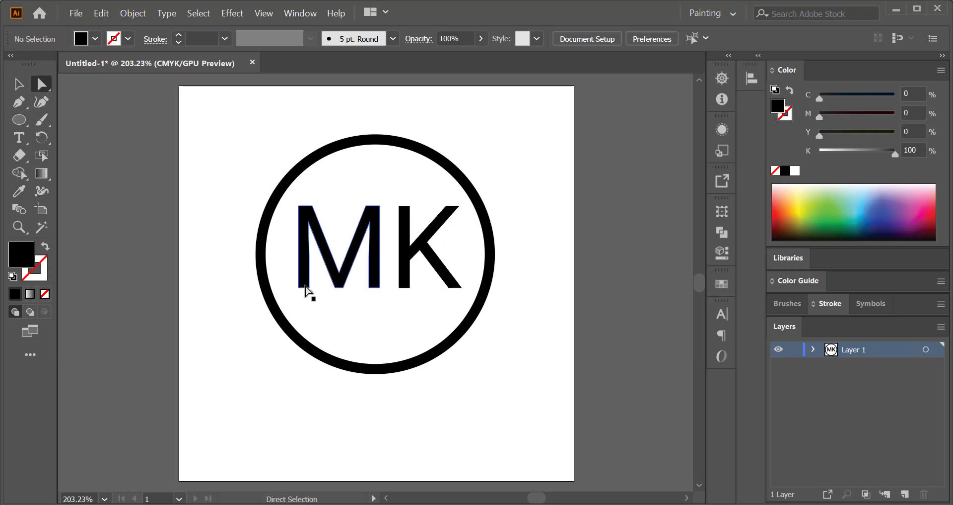
{"action": "left_click_drag", "start_coordinate": [385, 287], "coordinate": [385, 287]}
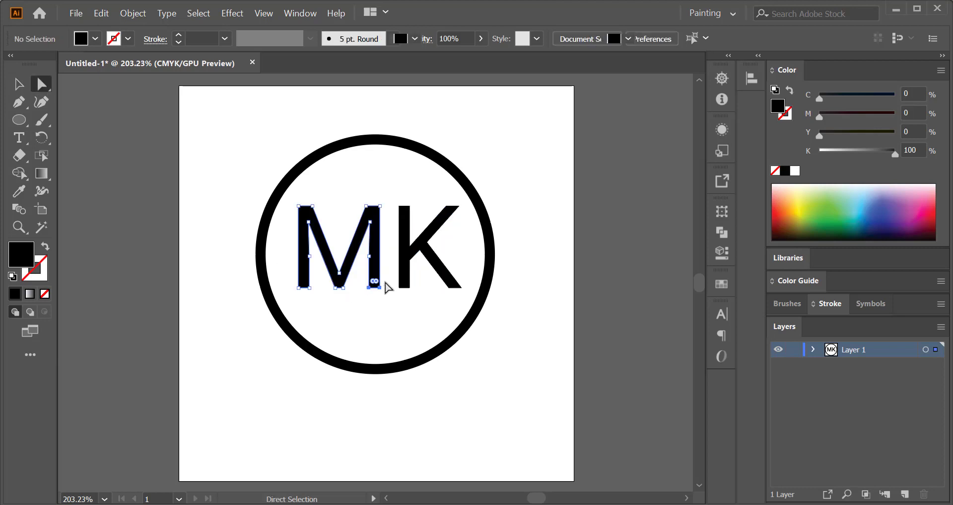
{"action": "scroll", "coordinate": [385, 287], "scroll_direction": "up", "scroll_amount": 2}
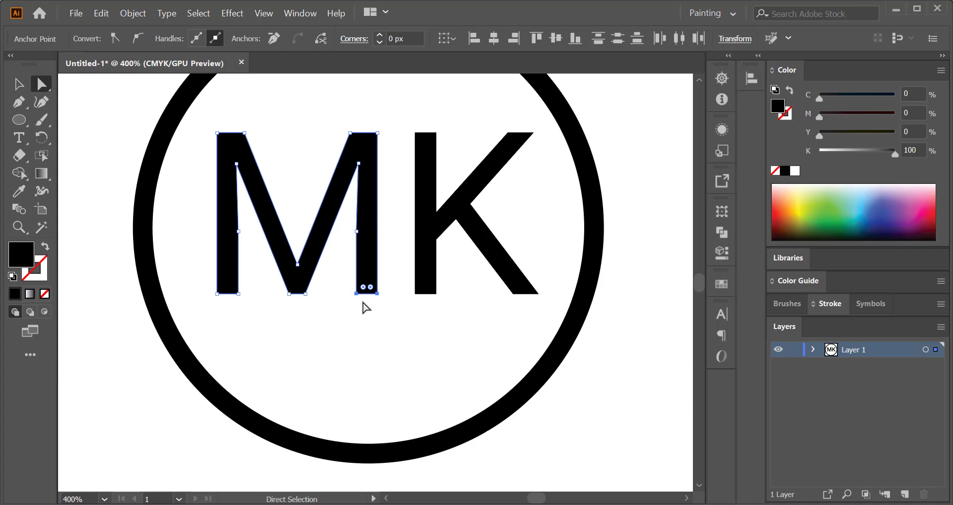
{"action": "left_click_drag", "start_coordinate": [366, 293], "coordinate": [362, 463]}
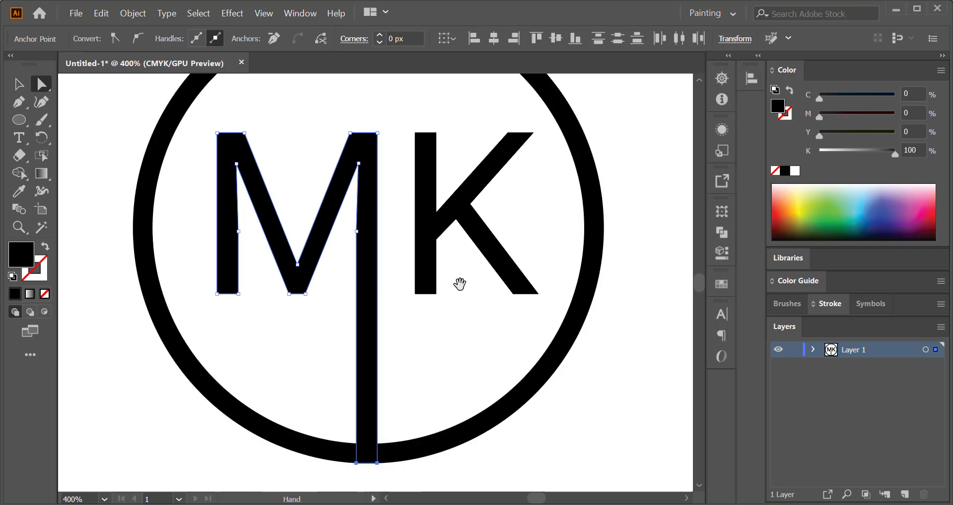
Step: Extend the K's vertical stem straight up into the ring by moving its two top anchor points
{"action": "left_click_drag", "start_coordinate": [460, 283], "coordinate": [450, 365]}
{"action": "left_click_drag", "start_coordinate": [406, 214], "coordinate": [407, 90]}
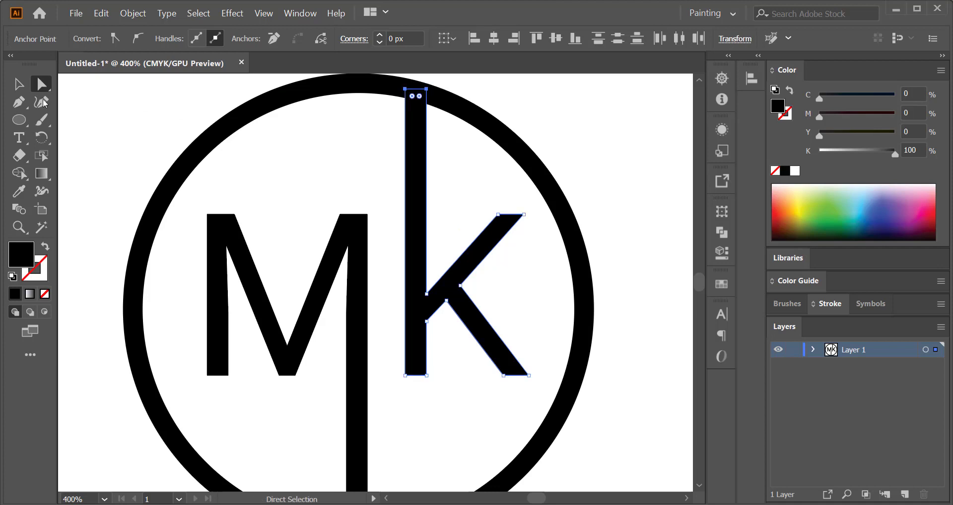
{"action": "left_click", "coordinate": [19, 83]}
{"action": "left_click", "coordinate": [605, 121]}
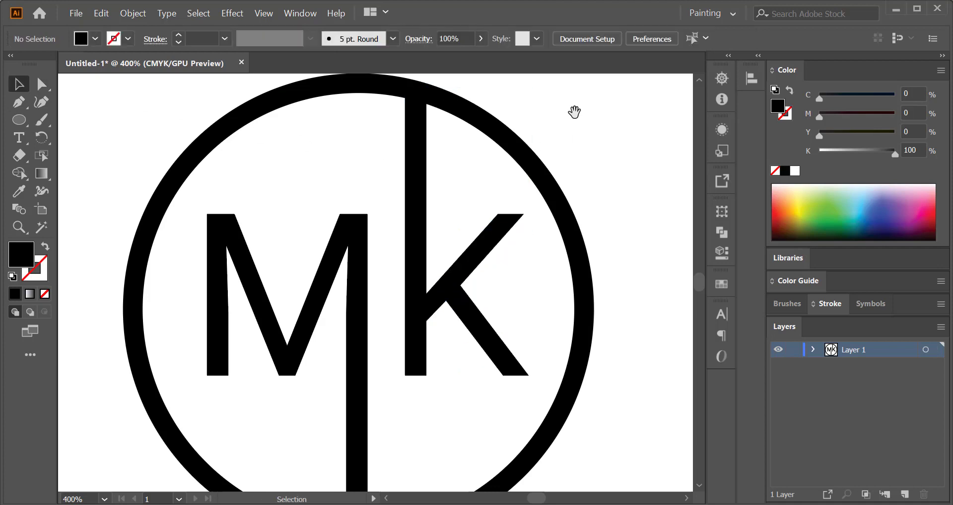
Step: Draw a black rectangle as wide as the M's extended leg across the ring's bottom, and place it flush against the leg's left side
{"action": "key", "text": "ctrl+minus"}
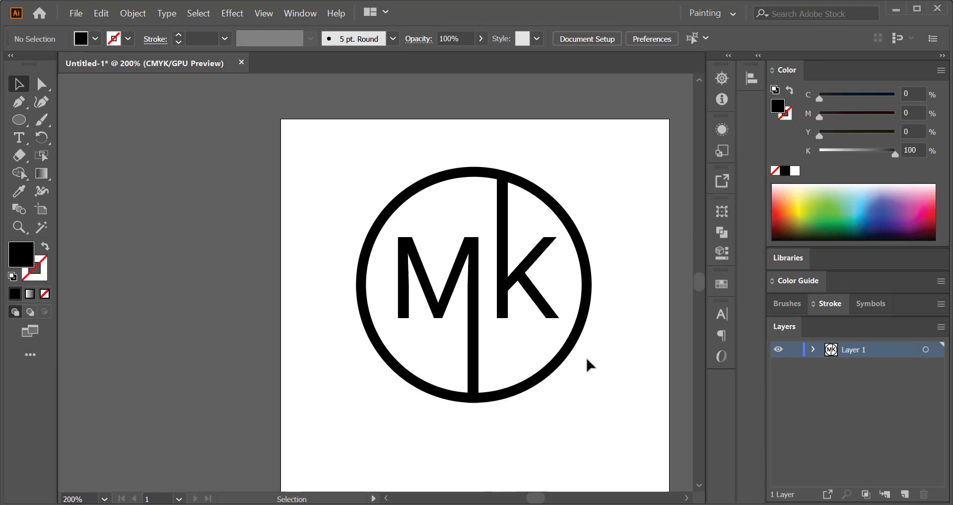
{"action": "key", "text": "ctrl+minus"}
{"action": "key", "text": "ctrl+plus"}
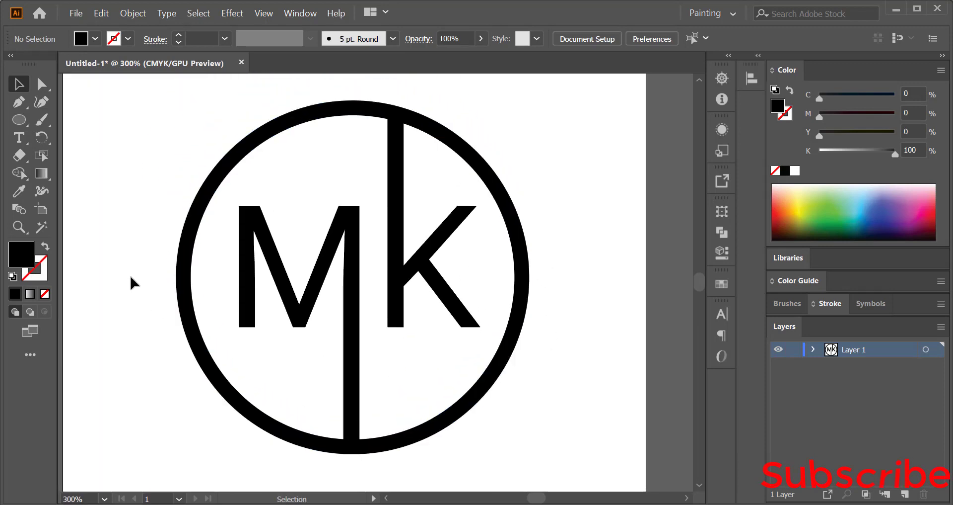
{"action": "left_click", "coordinate": [22, 124]}
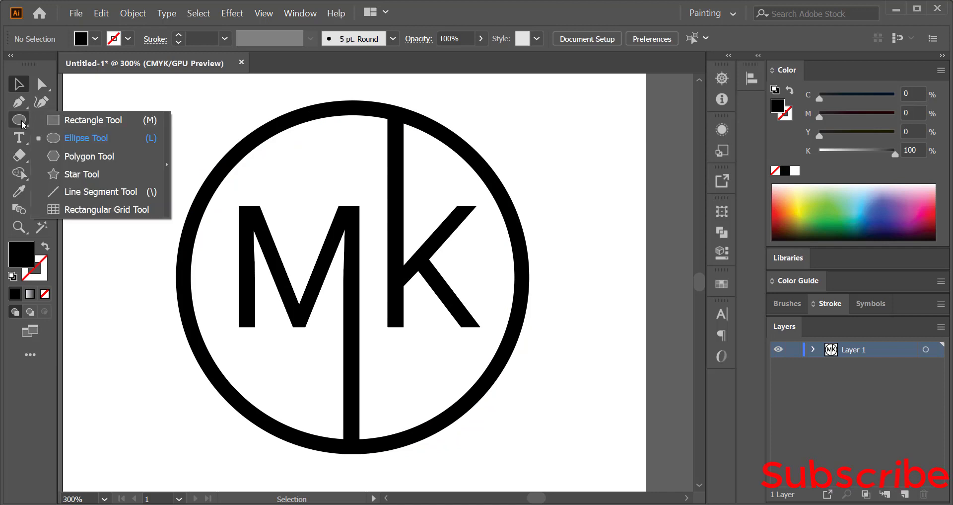
{"action": "left_click", "coordinate": [82, 120]}
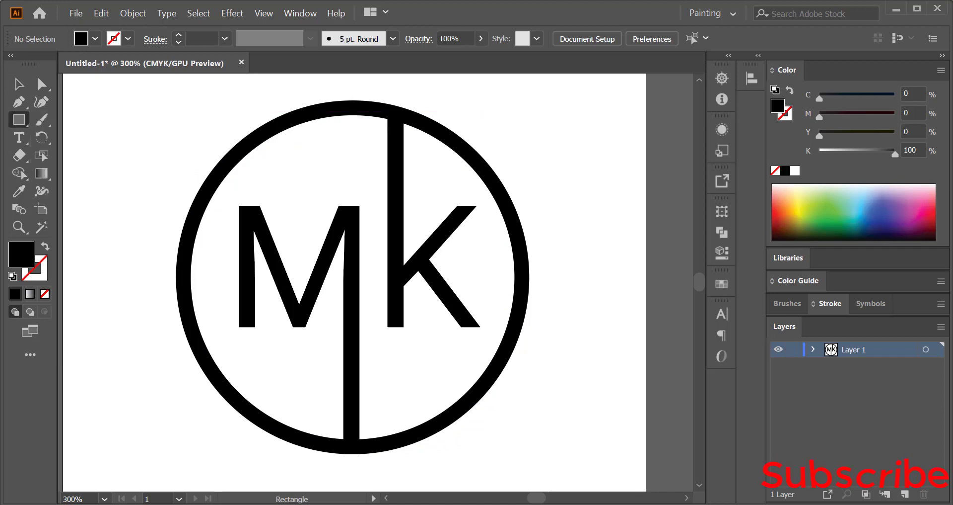
{"action": "left_click_drag", "start_coordinate": [409, 458], "coordinate": [409, 438]}
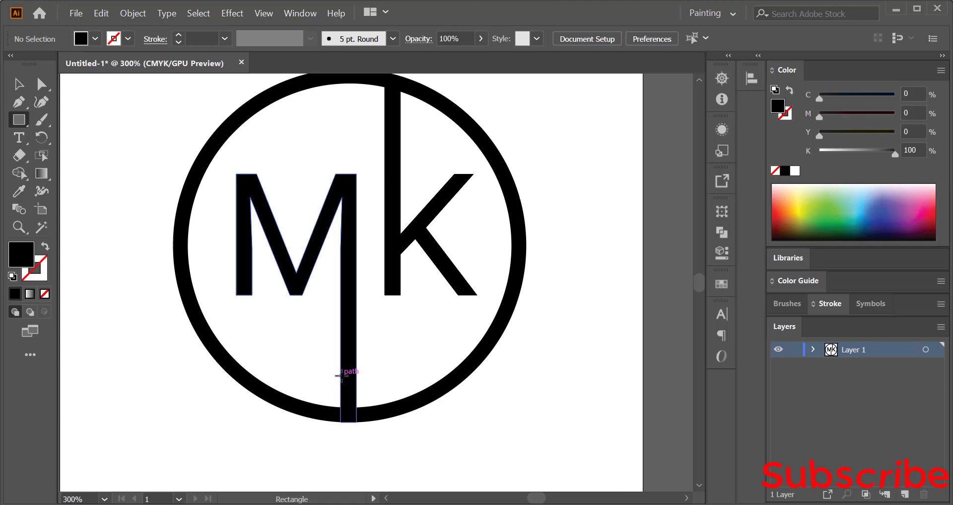
{"action": "left_click_drag", "start_coordinate": [340, 375], "coordinate": [355, 430]}
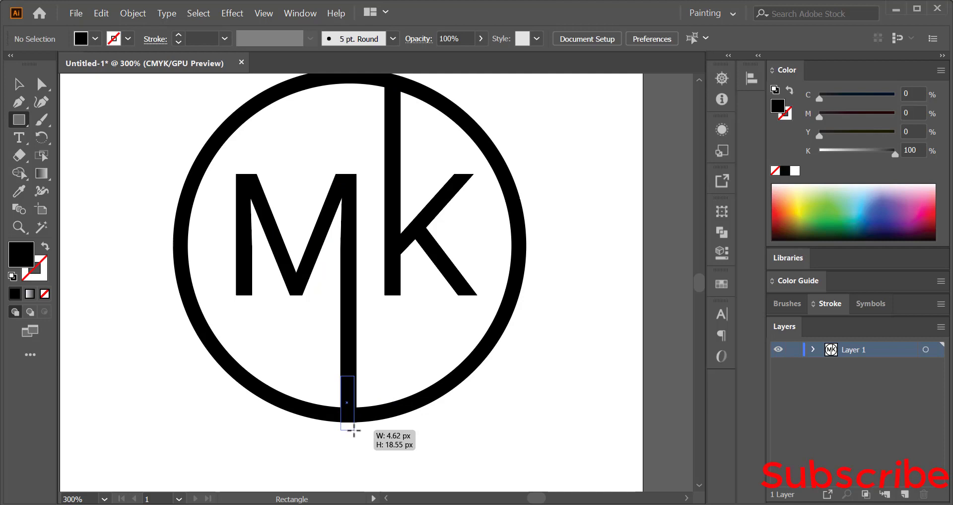
{"action": "left_click_drag", "start_coordinate": [332, 435], "coordinate": [300, 435]}
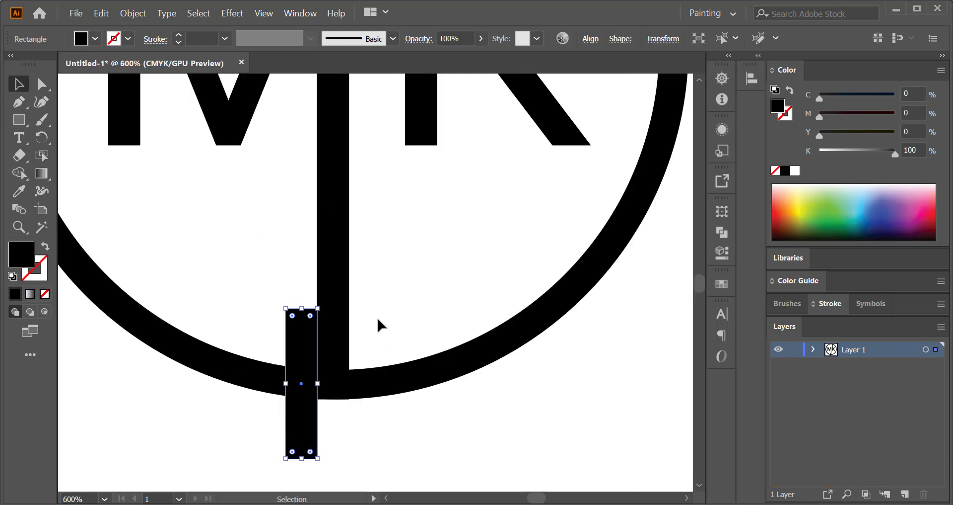
{"action": "left_click", "coordinate": [378, 319]}
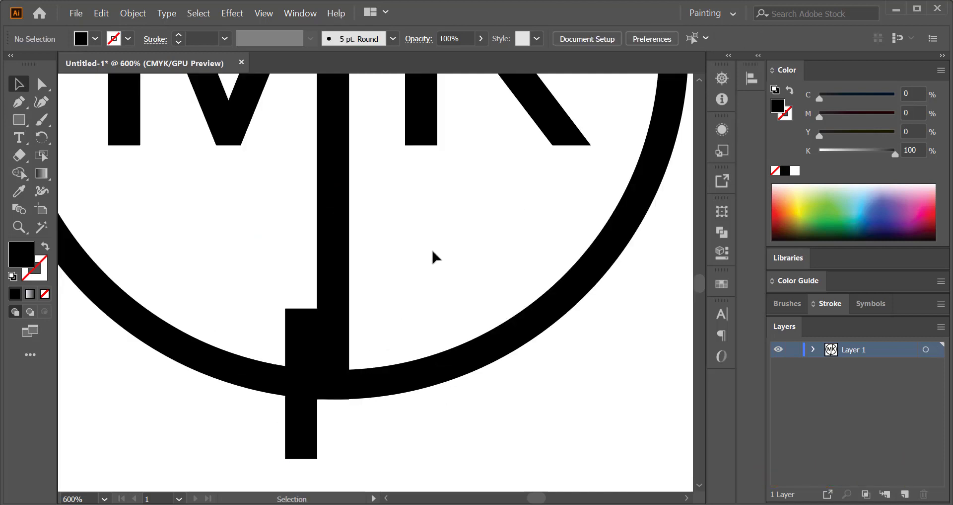
Step: Duplicate the small rectangle and place the copy across the ring's top, flush against the right side of the K's stem
{"action": "left_click_drag", "start_coordinate": [435, 216], "coordinate": [390, 377]}
{"action": "scroll", "coordinate": [388, 373], "scroll_direction": "down", "scroll_amount": 2}
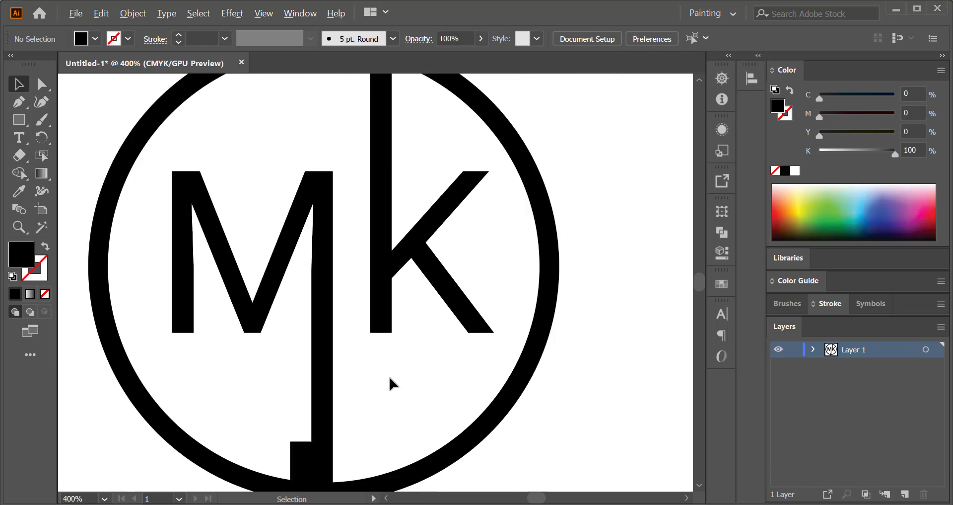
{"action": "left_click_drag", "start_coordinate": [404, 415], "coordinate": [367, 403]}
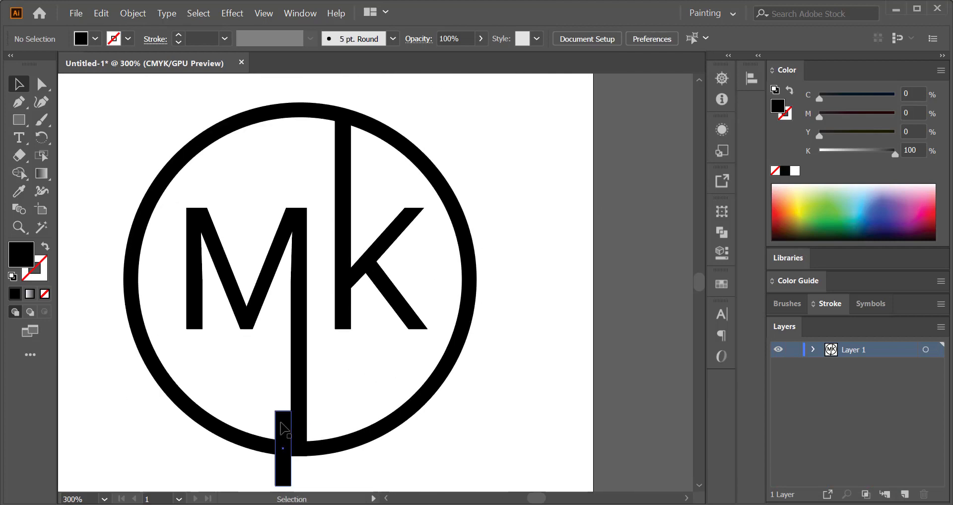
{"action": "left_click_drag", "start_coordinate": [283, 430], "coordinate": [360, 113]}
{"action": "left_click", "coordinate": [266, 96]}
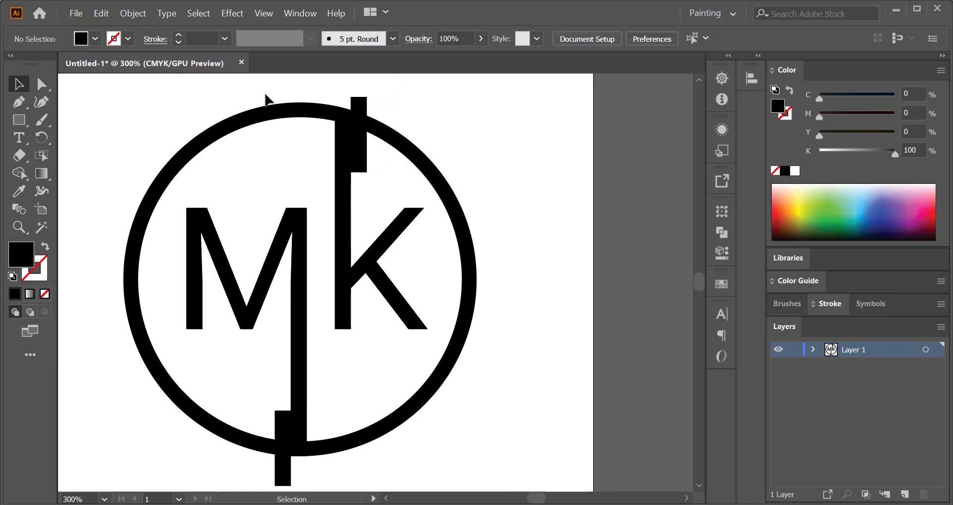
{"action": "scroll", "coordinate": [238, 132], "scroll_direction": "down", "scroll_amount": 1}
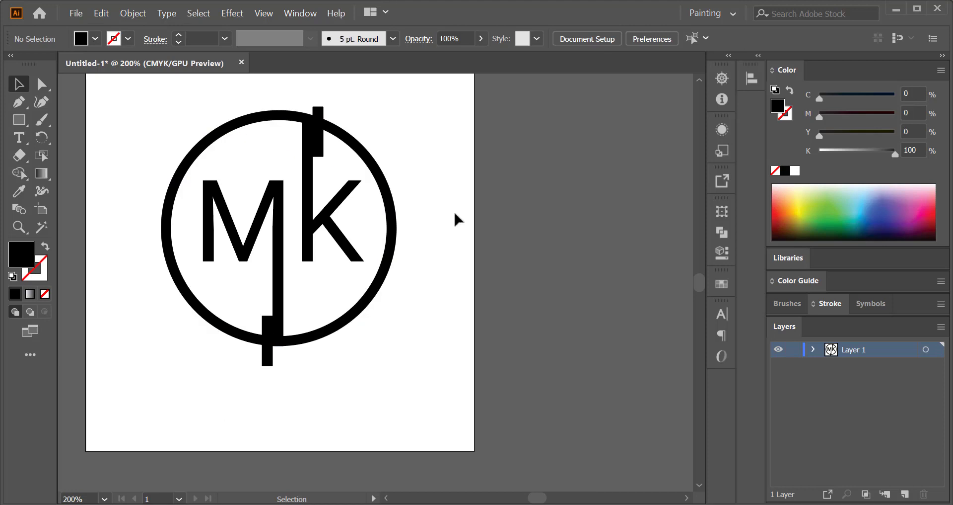
{"action": "left_click_drag", "start_coordinate": [455, 217], "coordinate": [467, 246]}
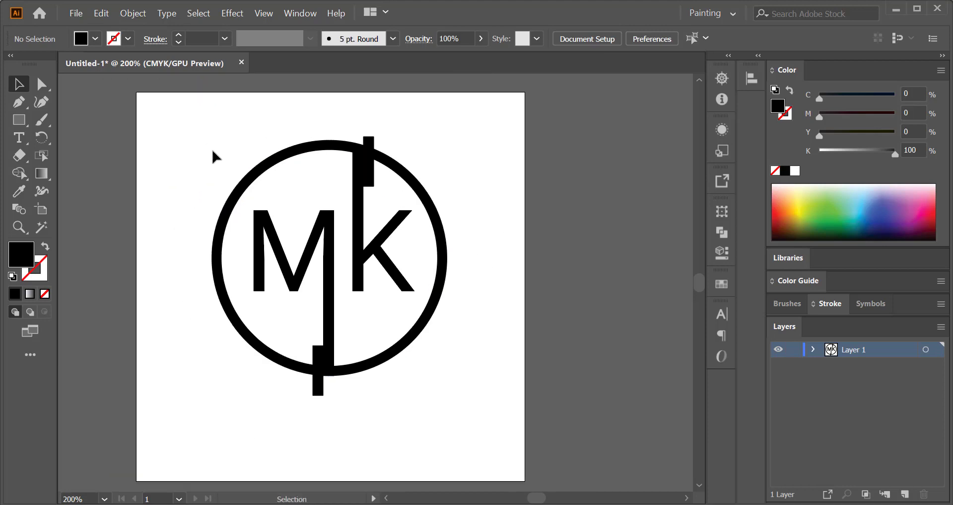
Step: Split the overlapping letters, ring and small rectangles into separate pieces with the Divide Pathfinder operation
{"action": "left_click_drag", "start_coordinate": [213, 151], "coordinate": [439, 364]}
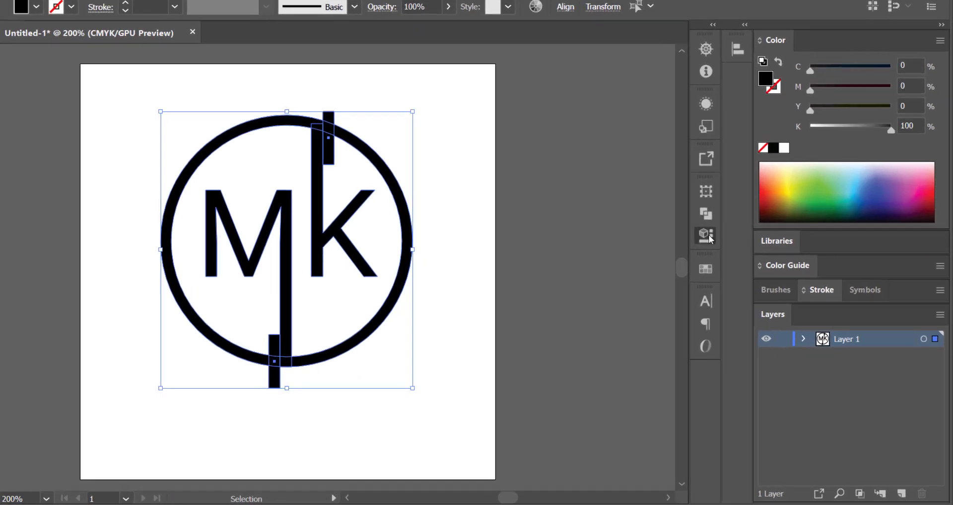
{"action": "left_click", "coordinate": [722, 253]}
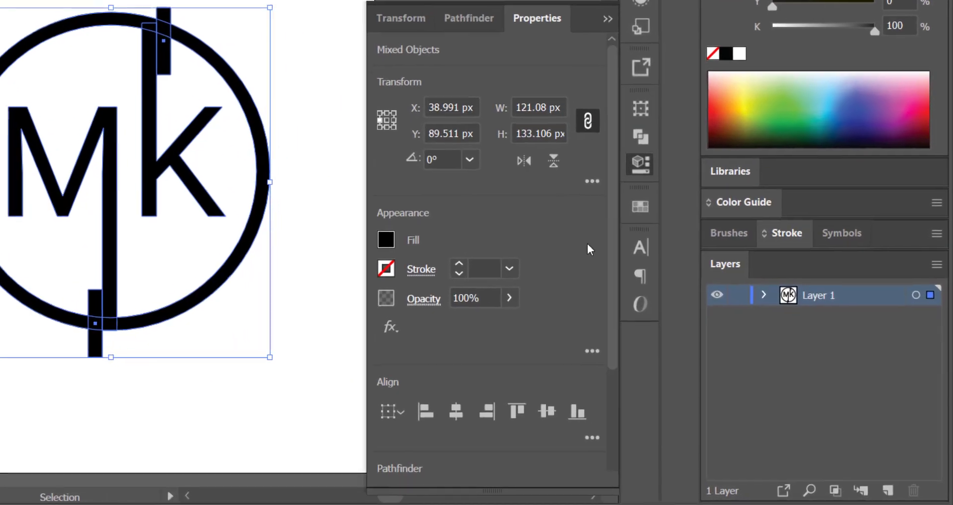
{"action": "scroll", "coordinate": [497, 372], "scroll_direction": "down", "scroll_amount": 3}
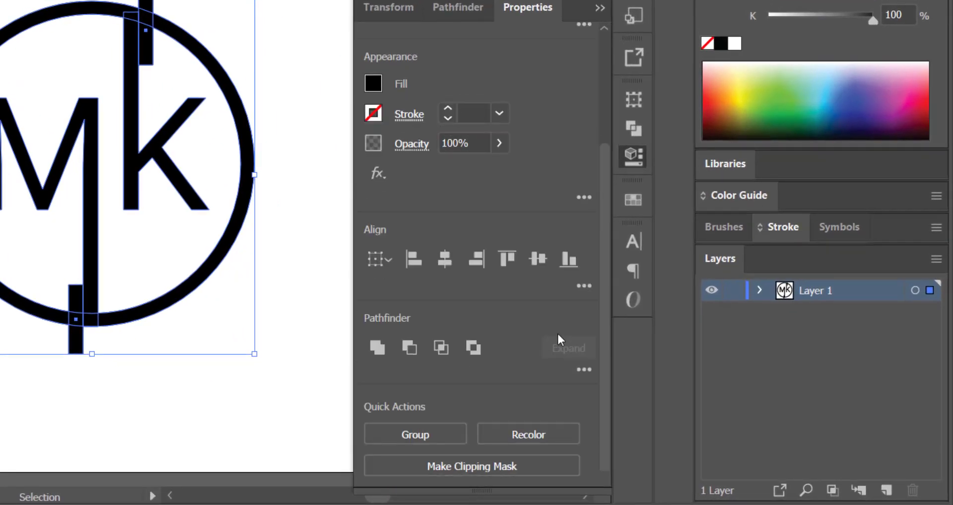
{"action": "left_click", "coordinate": [584, 370]}
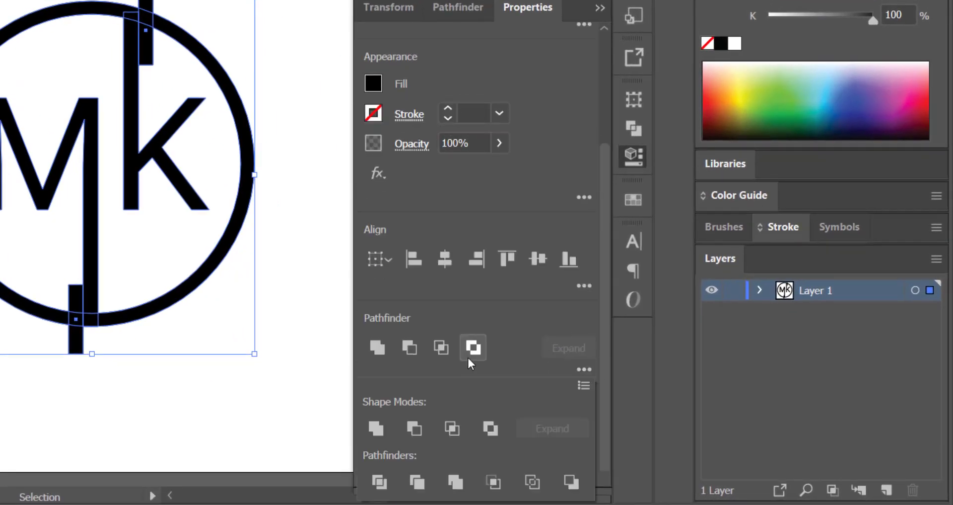
{"action": "left_click", "coordinate": [387, 481]}
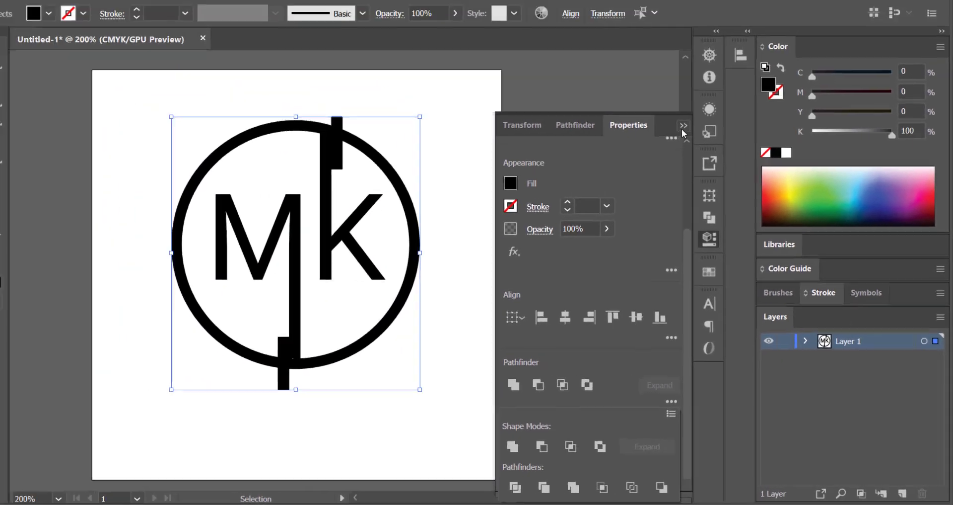
{"action": "left_click", "coordinate": [467, 199]}
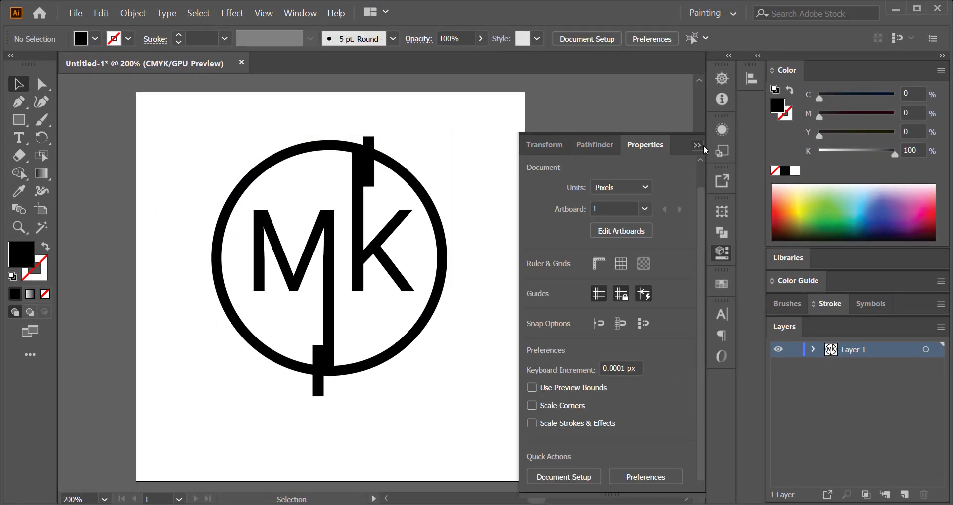
{"action": "left_click", "coordinate": [698, 144]}
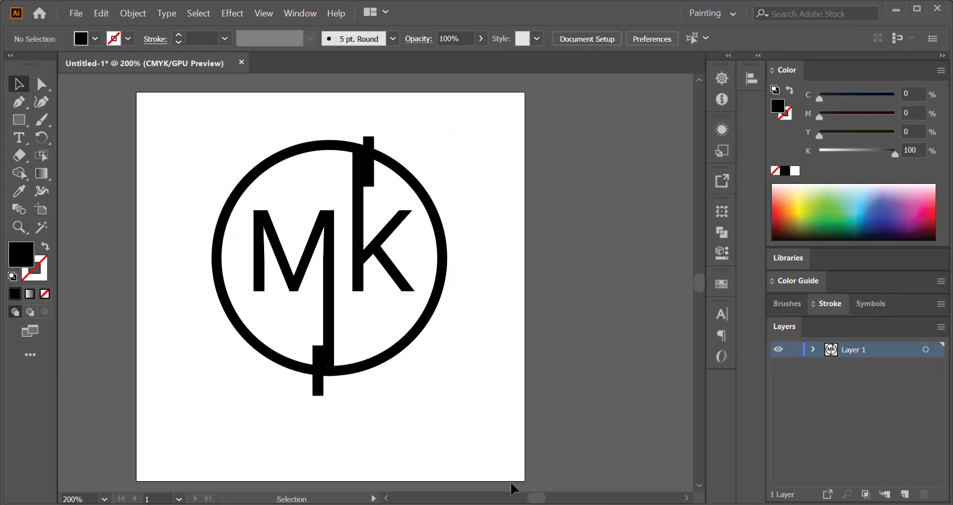
Step: Ungroup the divided artwork so each piece can be selected individually, leaving nothing selected
{"action": "left_click", "coordinate": [249, 175]}
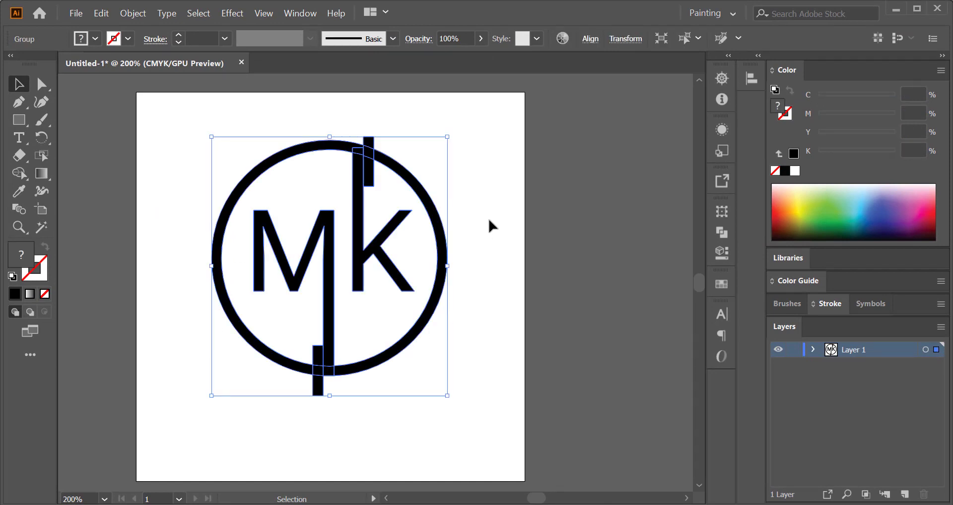
{"action": "right_click", "coordinate": [489, 219]}
{"action": "left_click", "coordinate": [535, 324]}
{"action": "left_click", "coordinate": [482, 292]}
Step: Delete the small rectangle's pieces at the ring's top to cut a gap beside the K's stem
{"action": "scroll", "coordinate": [403, 260], "scroll_direction": "up", "scroll_amount": 2}
{"action": "scroll", "coordinate": [467, 236], "scroll_direction": "up", "scroll_amount": 3}
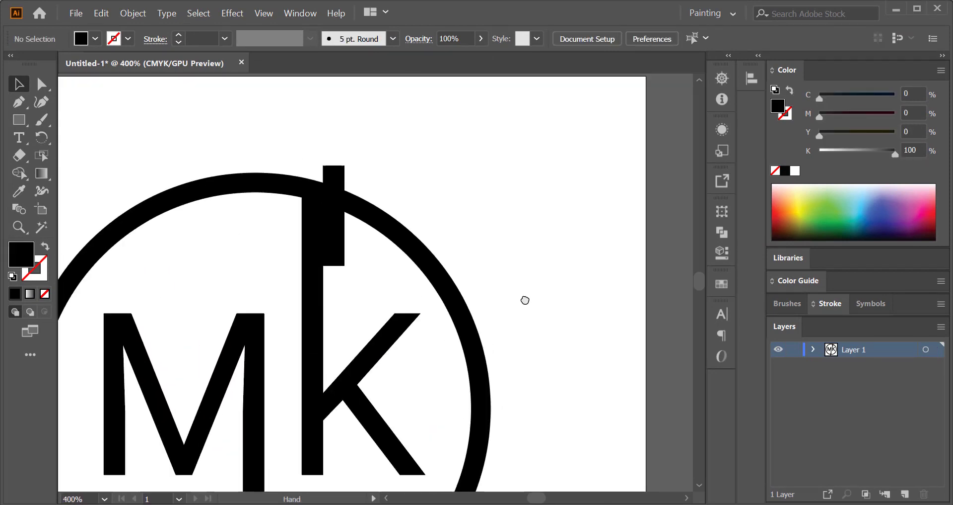
{"action": "left_click_drag", "start_coordinate": [347, 185], "coordinate": [337, 219]}
{"action": "key", "text": "Delete"}
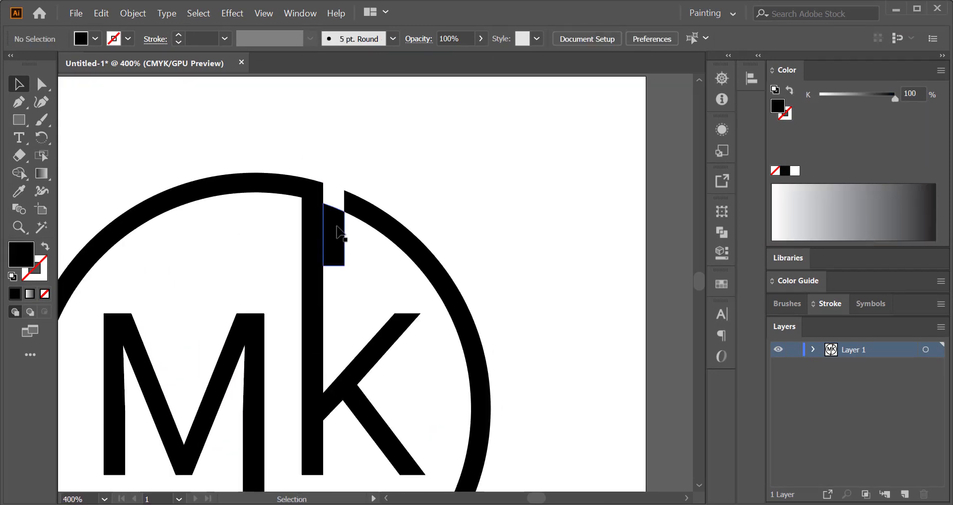
Step: Delete the small rectangle's pieces at the ring's bottom to cut a gap beside the M's extended leg
{"action": "left_click_drag", "start_coordinate": [460, 308], "coordinate": [477, 160]}
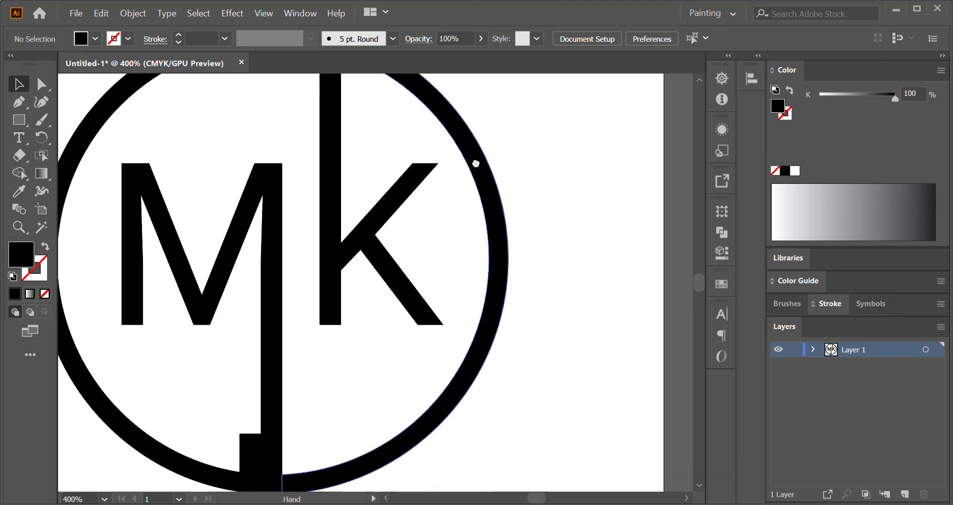
{"action": "scroll", "coordinate": [479, 219], "scroll_direction": "down", "scroll_amount": 1}
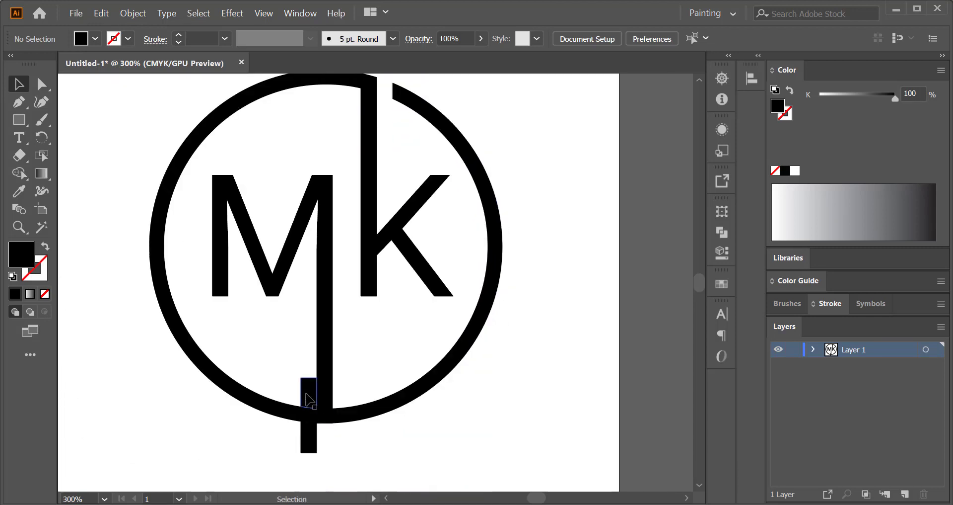
{"action": "left_click", "coordinate": [309, 393]}
{"action": "key", "text": "Delete"}
{"action": "left_click", "coordinate": [309, 437]}
{"action": "key", "text": "Delete"}
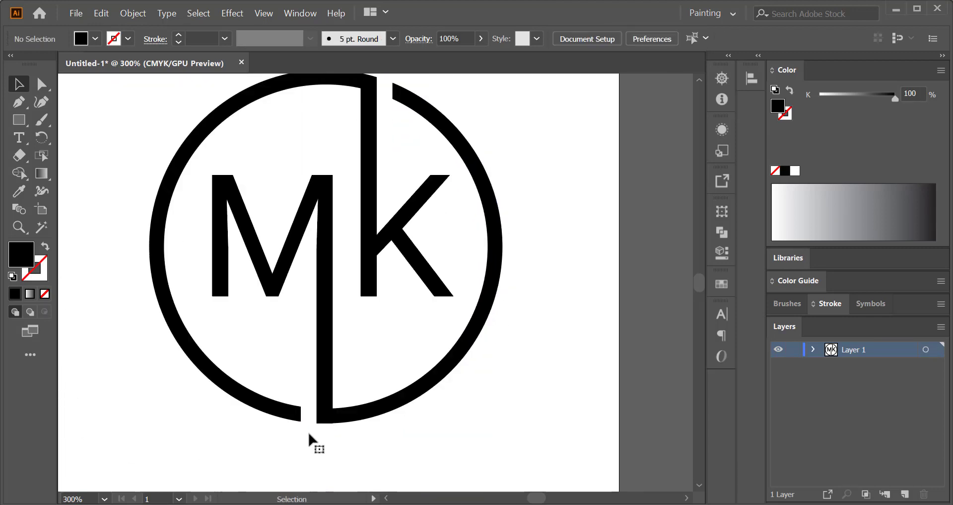
Step: Remove the leftover unfilled paths beside the K's stem and in the empty area inside the ring
{"action": "left_click", "coordinate": [258, 410]}
{"action": "scroll", "coordinate": [352, 347], "scroll_direction": "up", "scroll_amount": 3}
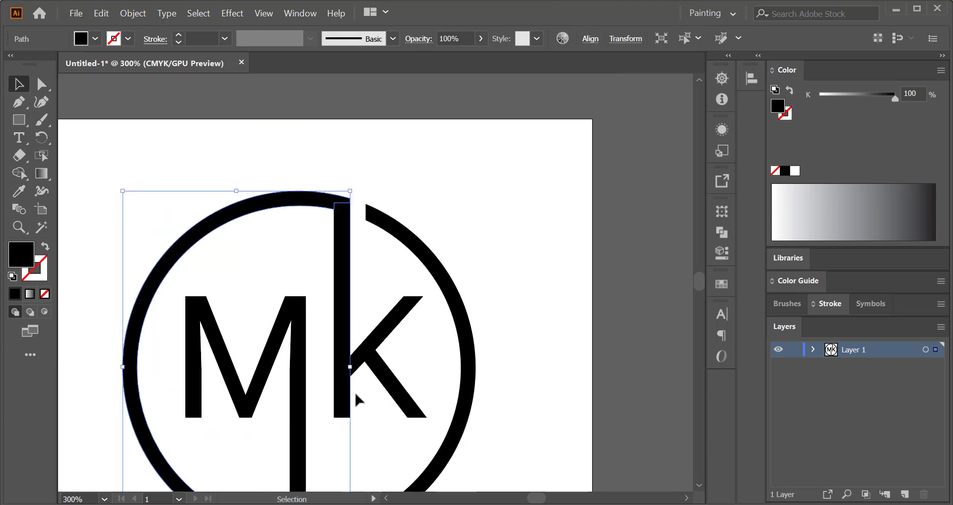
{"action": "left_click", "coordinate": [350, 208], "text": "shift"}
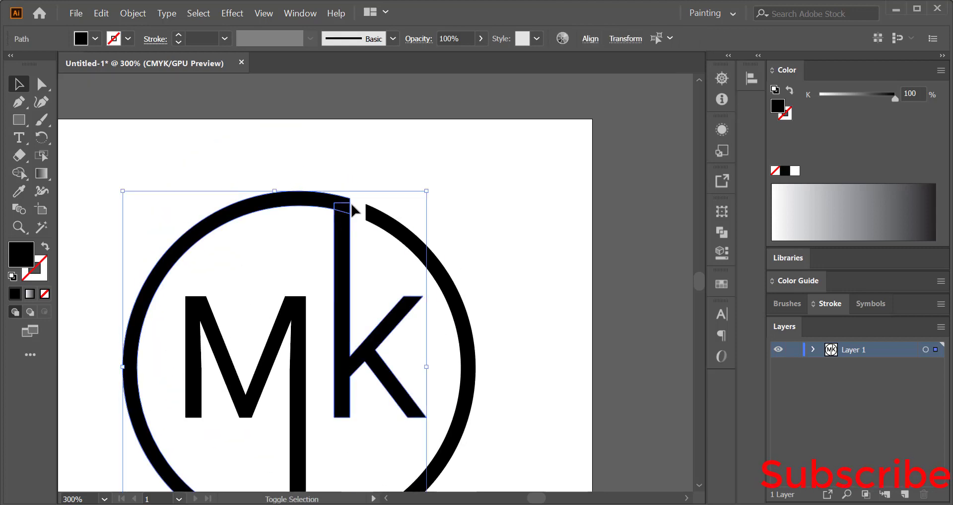
{"action": "left_click_drag", "start_coordinate": [355, 192], "coordinate": [335, 246]}
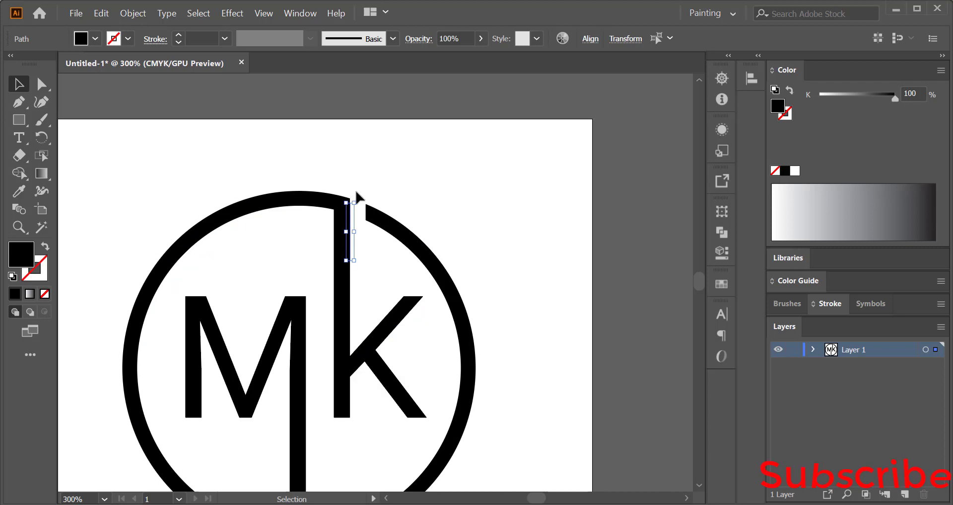
{"action": "key", "text": "Delete"}
{"action": "left_click_drag", "start_coordinate": [357, 187], "coordinate": [338, 247]}
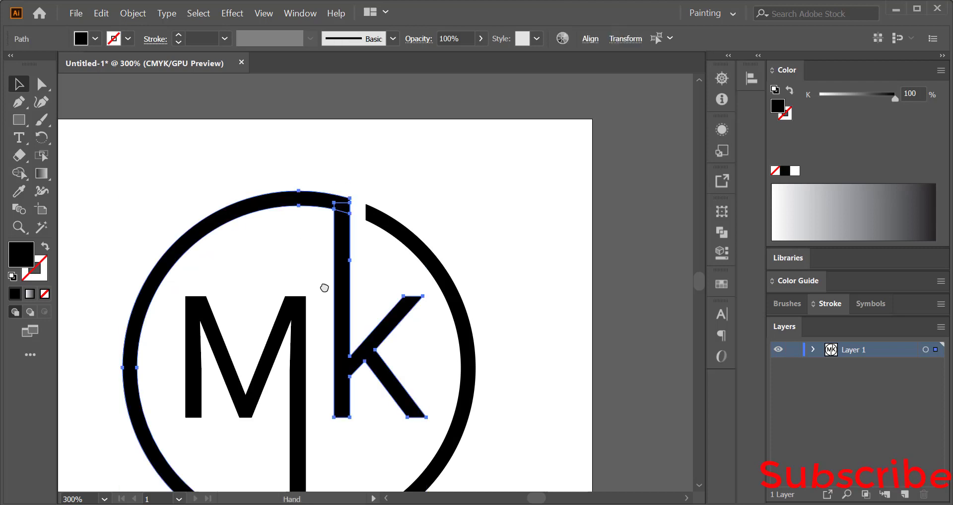
{"action": "left_click_drag", "start_coordinate": [324, 285], "coordinate": [358, 189]}
{"action": "left_click", "coordinate": [300, 407]}
{"action": "left_click", "coordinate": [309, 410]}
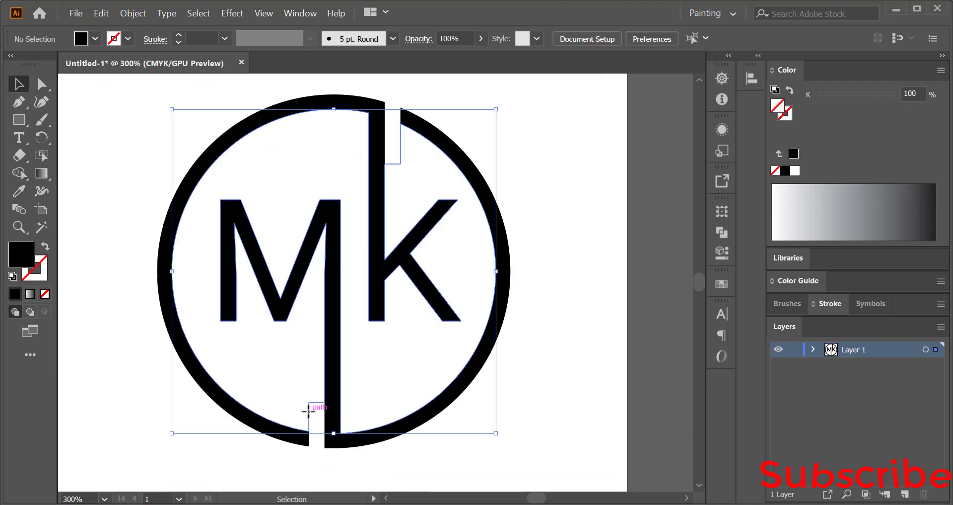
{"action": "key", "text": "Delete"}
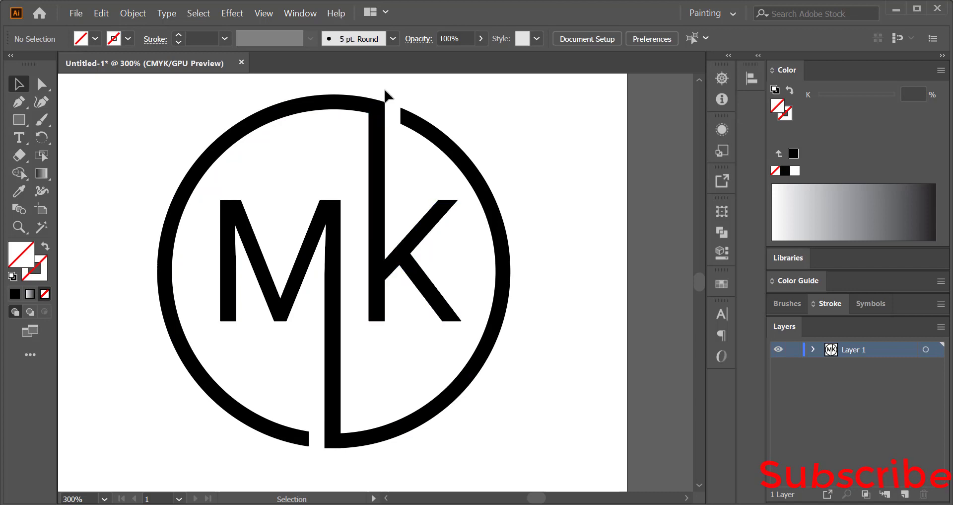
Step: Unite the ring's left arc, the K and the overlap at the top of its stem into one shape
{"action": "left_click_drag", "start_coordinate": [380, 133], "coordinate": [366, 132]}
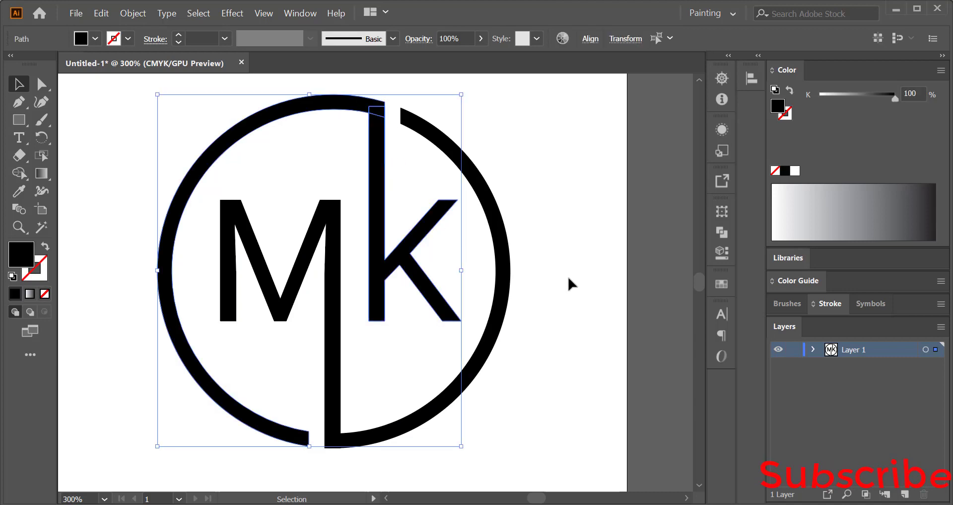
{"action": "left_click", "coordinate": [722, 283]}
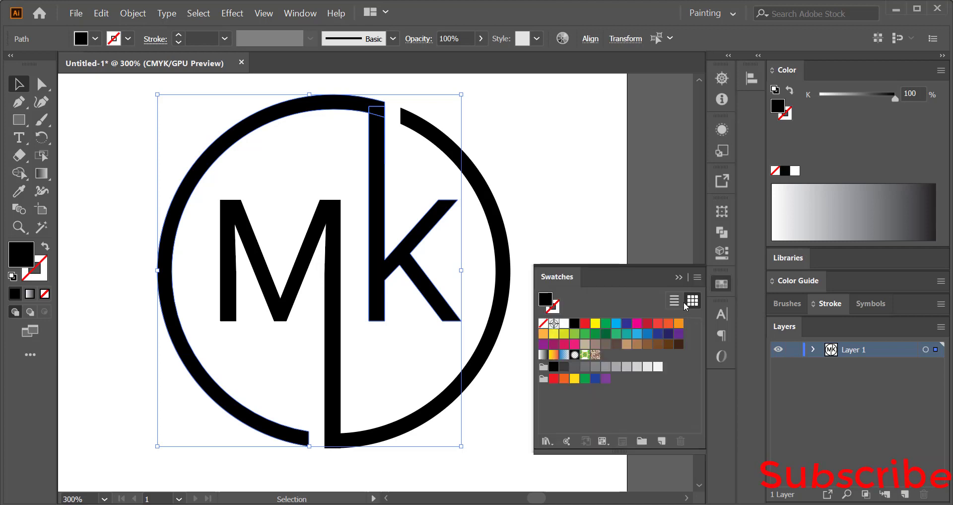
{"action": "left_click", "coordinate": [718, 255]}
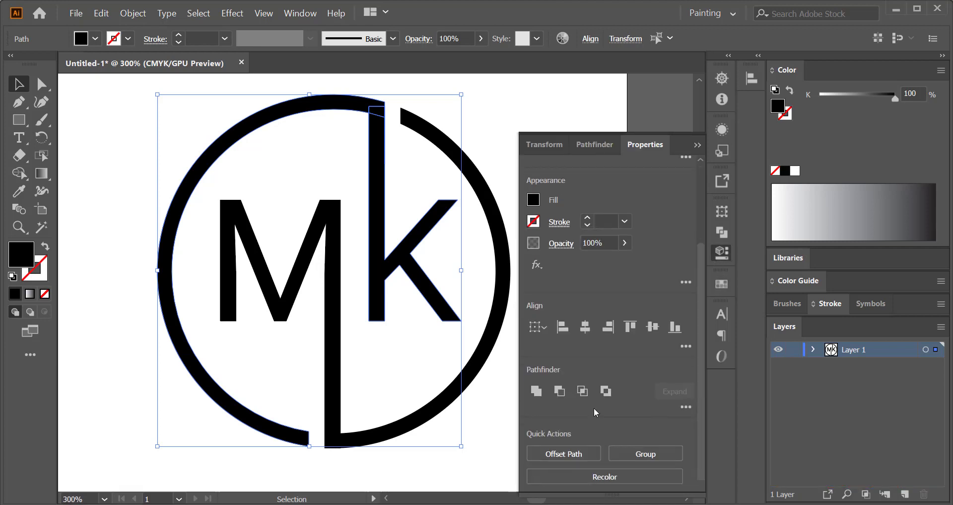
{"action": "left_click", "coordinate": [536, 391]}
{"action": "left_click", "coordinate": [697, 148]}
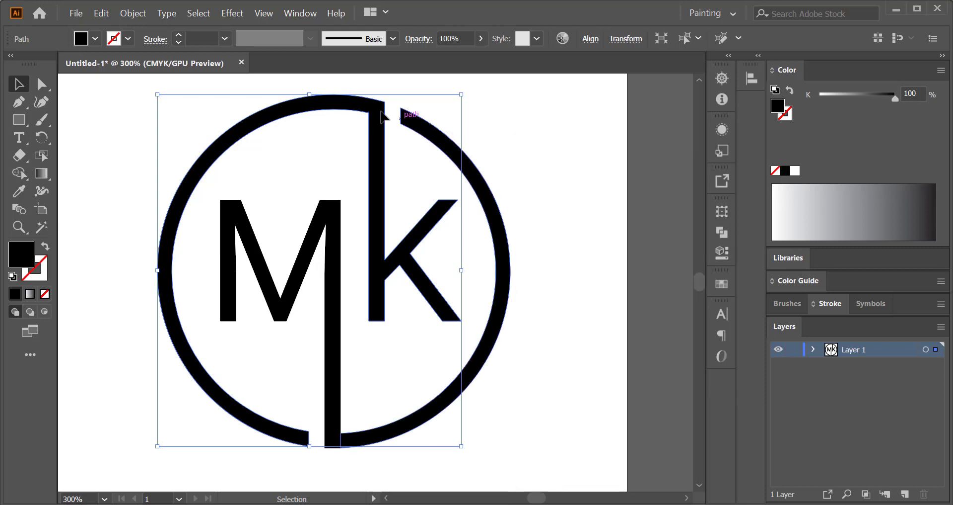
{"action": "left_click", "coordinate": [464, 115]}
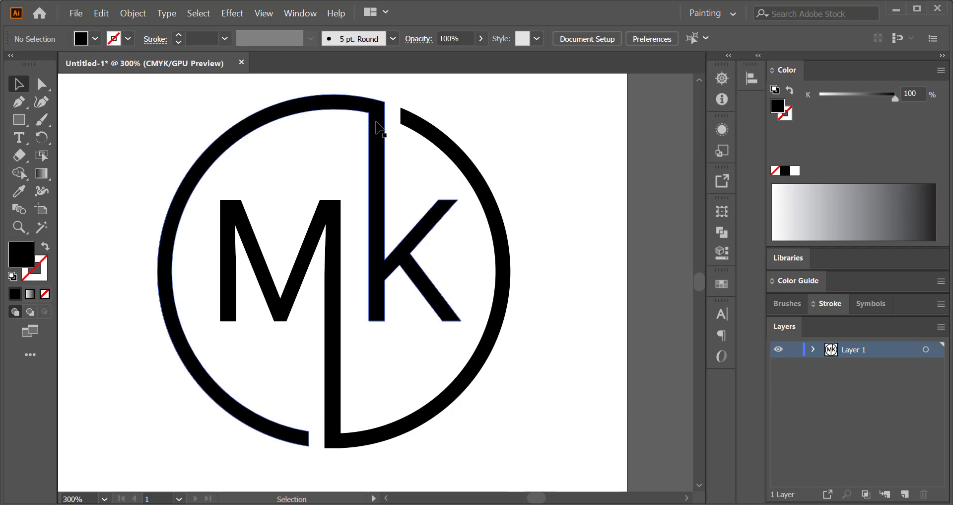
Step: Unite the M, the small piece at the foot of its extended leg and the ring's right arc into one shape
{"action": "left_click", "coordinate": [334, 429]}
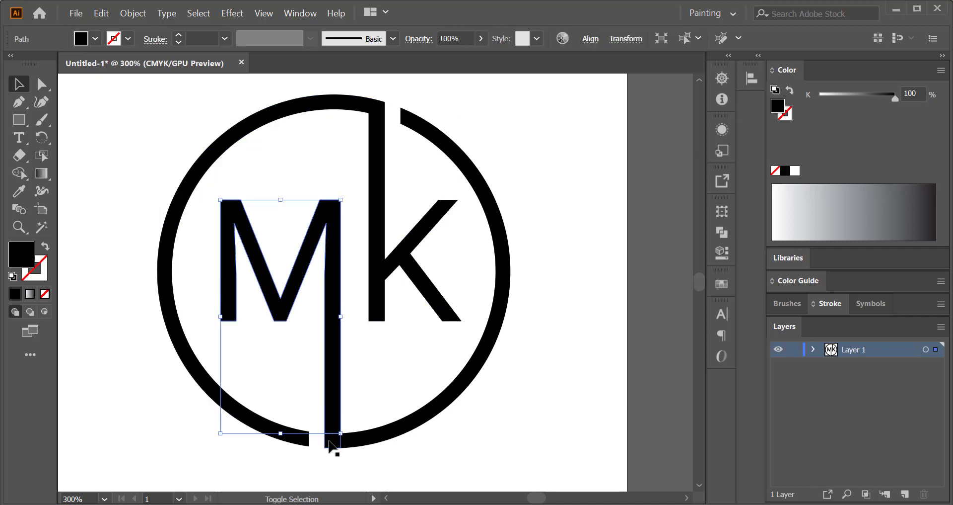
{"action": "left_click_drag", "start_coordinate": [329, 440], "coordinate": [330, 447]}
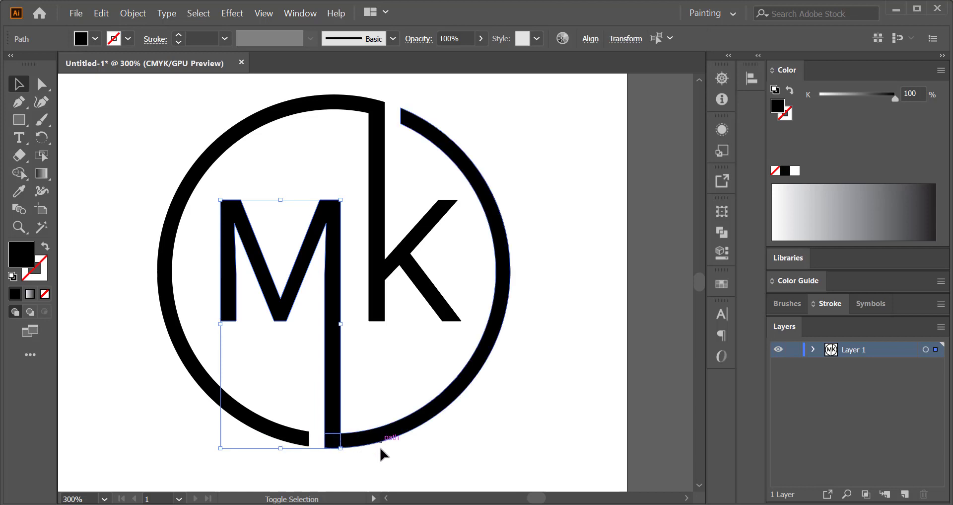
{"action": "left_click", "coordinate": [413, 424], "text": "shift"}
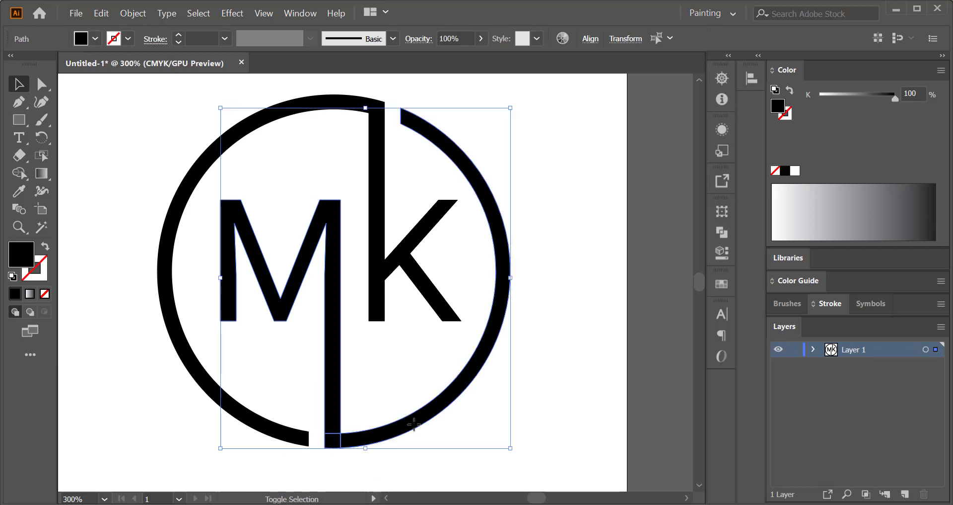
{"action": "left_click", "coordinate": [719, 256]}
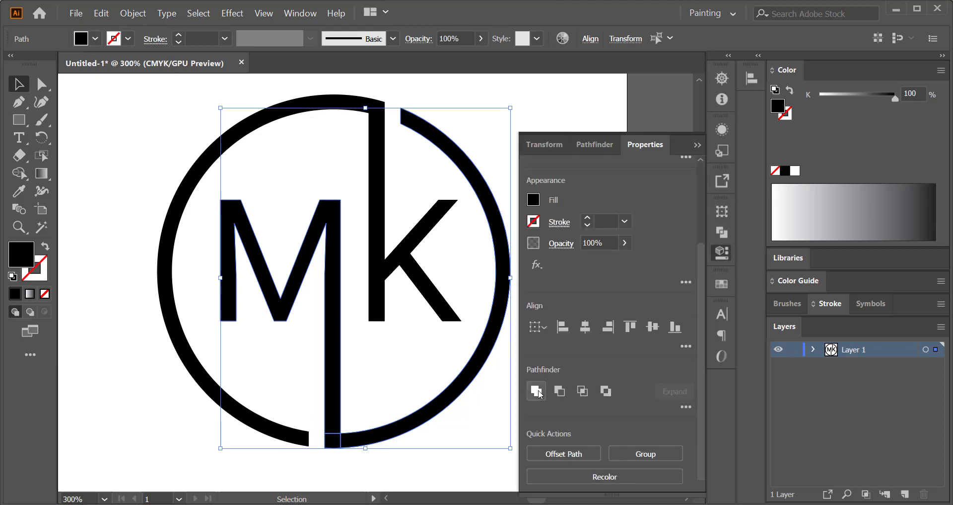
{"action": "left_click", "coordinate": [536, 391]}
{"action": "left_click", "coordinate": [697, 147]}
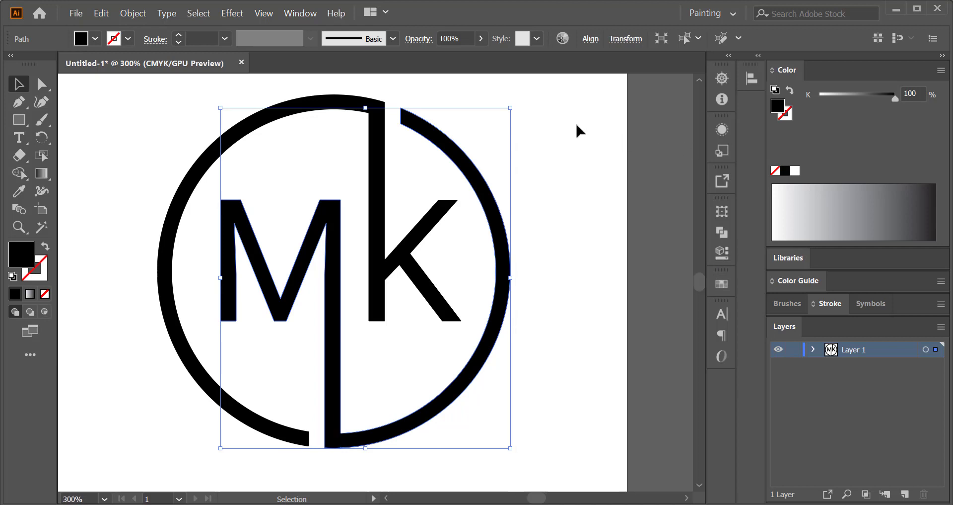
{"action": "left_click", "coordinate": [576, 129]}
{"action": "left_click", "coordinate": [475, 182]}
{"action": "left_click", "coordinate": [586, 184]}
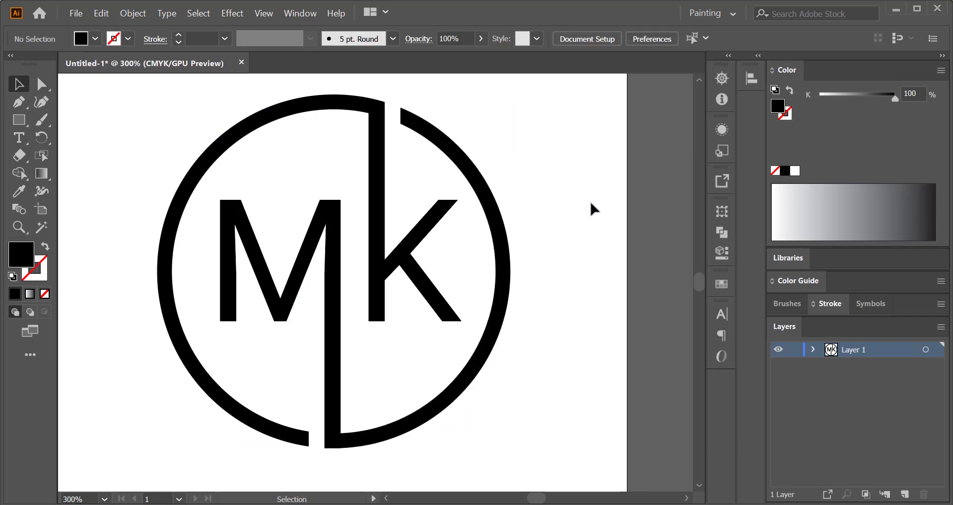
Step: Fill the combined K and left-arc shape with a linear gradient
{"action": "left_click", "coordinate": [359, 106]}
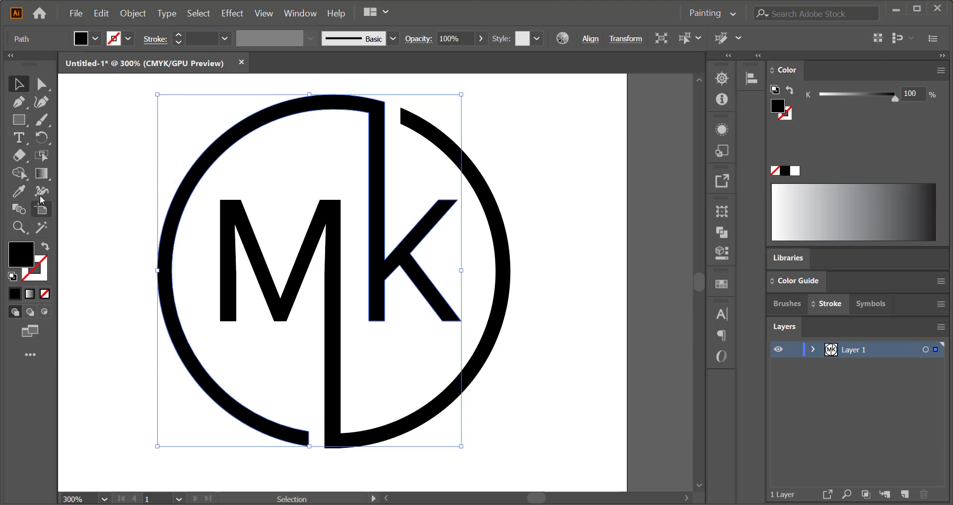
{"action": "left_click", "coordinate": [41, 179]}
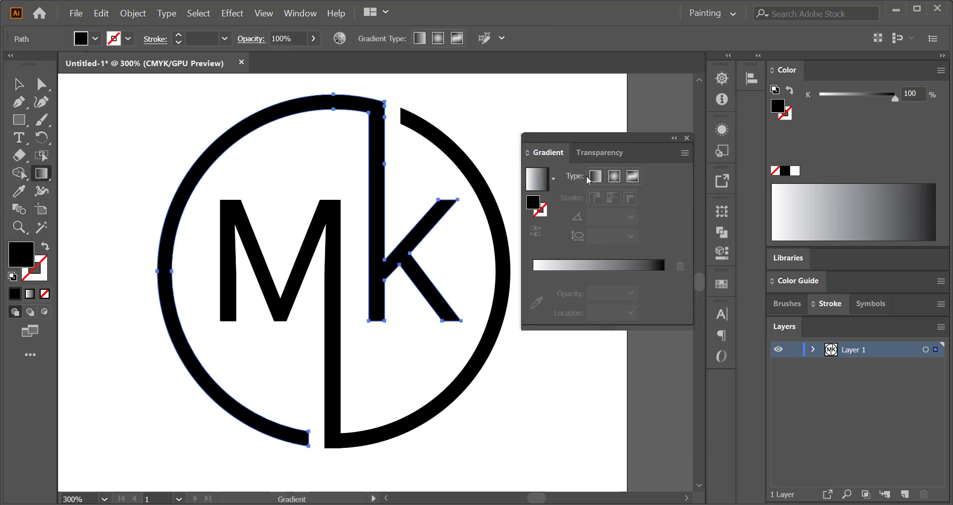
{"action": "left_click", "coordinate": [594, 176]}
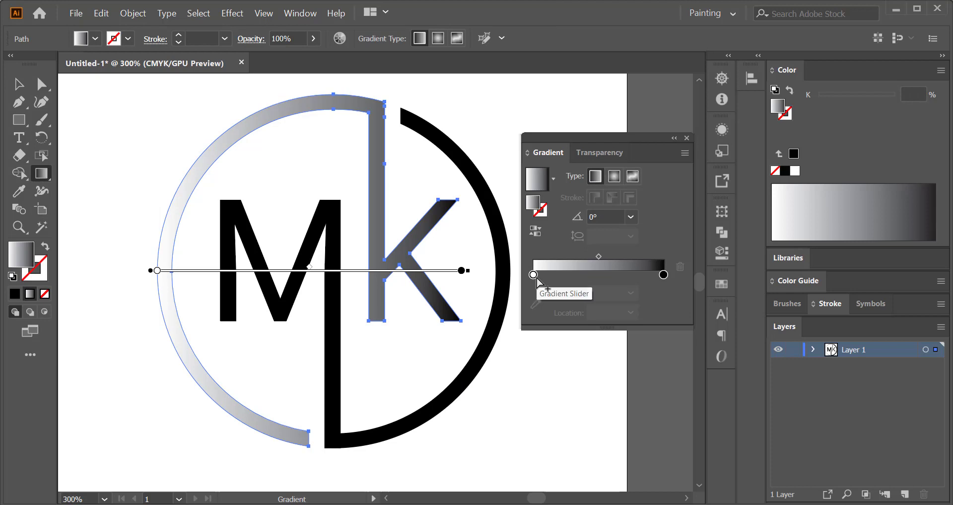
Step: Set the start colour of the K and left-arc shape's gradient to orange (M=50, Y=100), with its stop at 0%
{"action": "left_click_drag", "start_coordinate": [534, 274], "coordinate": [539, 276]}
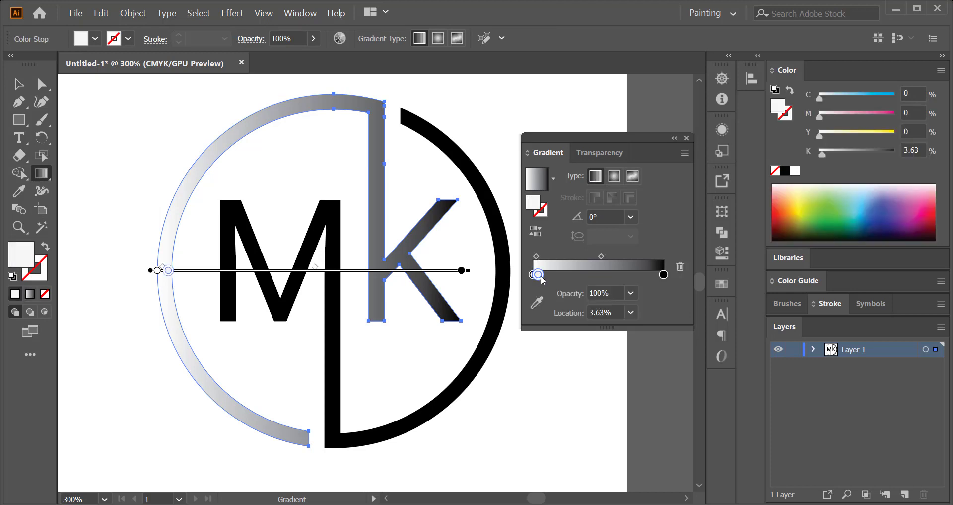
{"action": "double_click", "coordinate": [538, 275]}
{"action": "left_click", "coordinate": [540, 275]}
{"action": "double_click", "coordinate": [539, 275]}
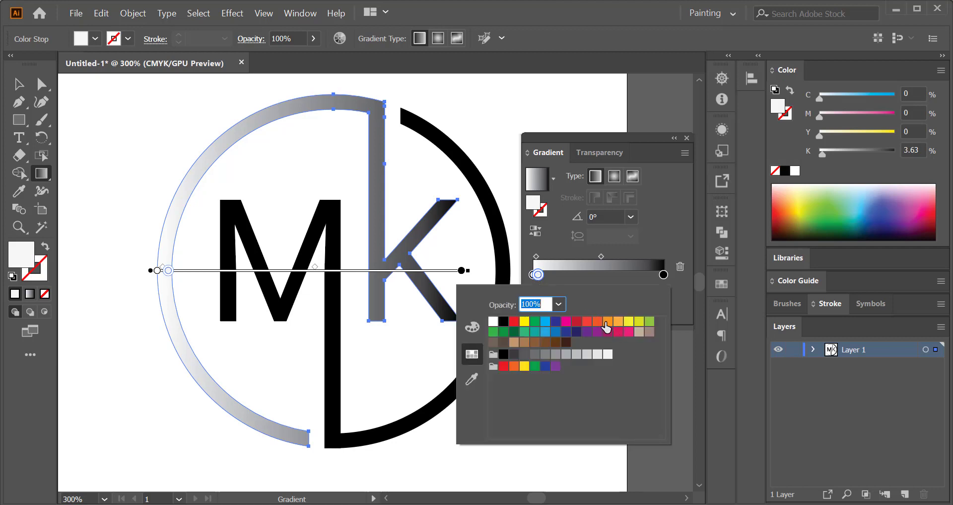
{"action": "left_click", "coordinate": [606, 321]}
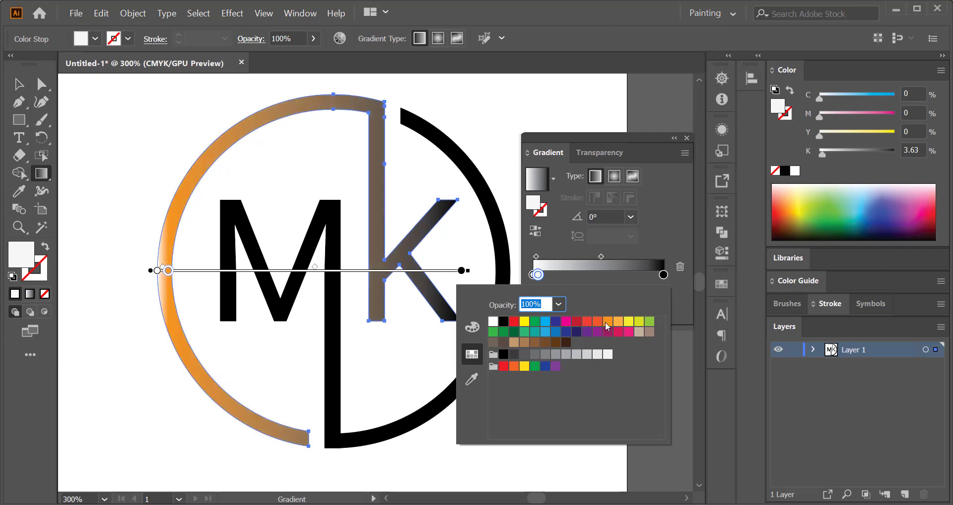
{"action": "left_click", "coordinate": [539, 276]}
{"action": "left_click_drag", "start_coordinate": [539, 275], "coordinate": [533, 274]}
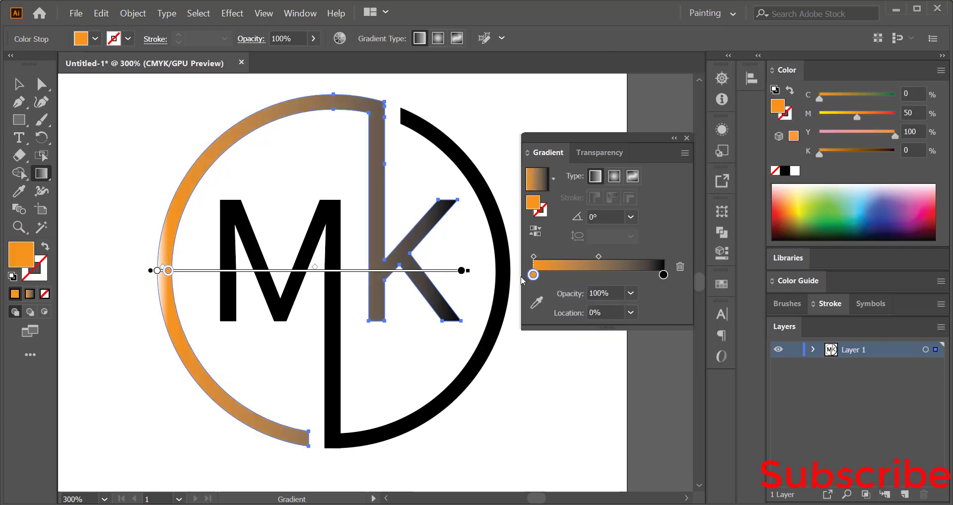
Step: Set the gradient's end stop to yellow (C=5, Y=90) at 100% and angle the gradient about 70° from the ring's lower arc to the K's stem top
{"action": "left_click_drag", "start_coordinate": [663, 275], "coordinate": [658, 275]}
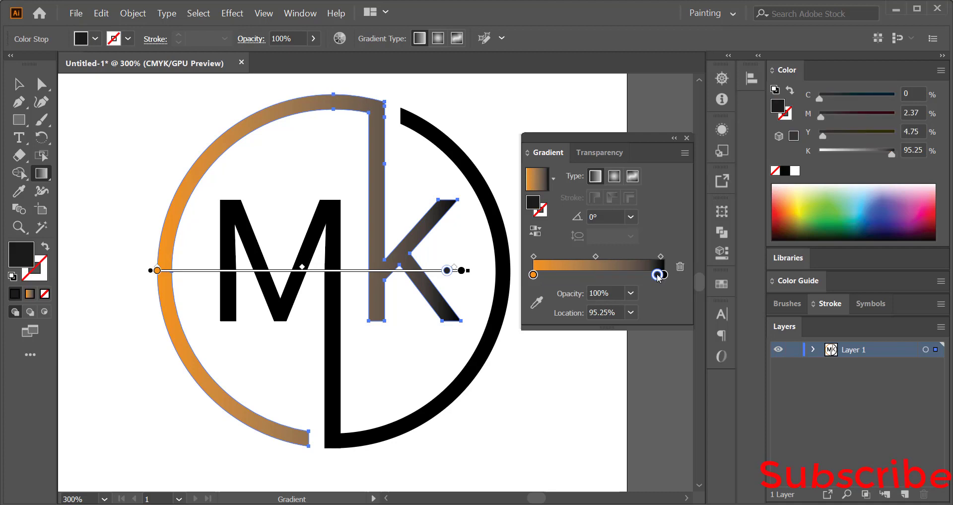
{"action": "double_click", "coordinate": [657, 275]}
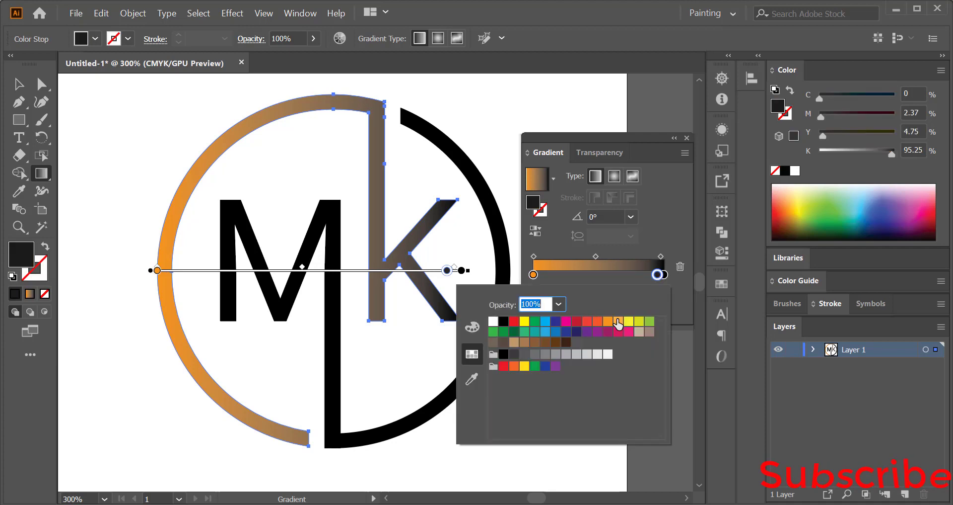
{"action": "left_click", "coordinate": [618, 322]}
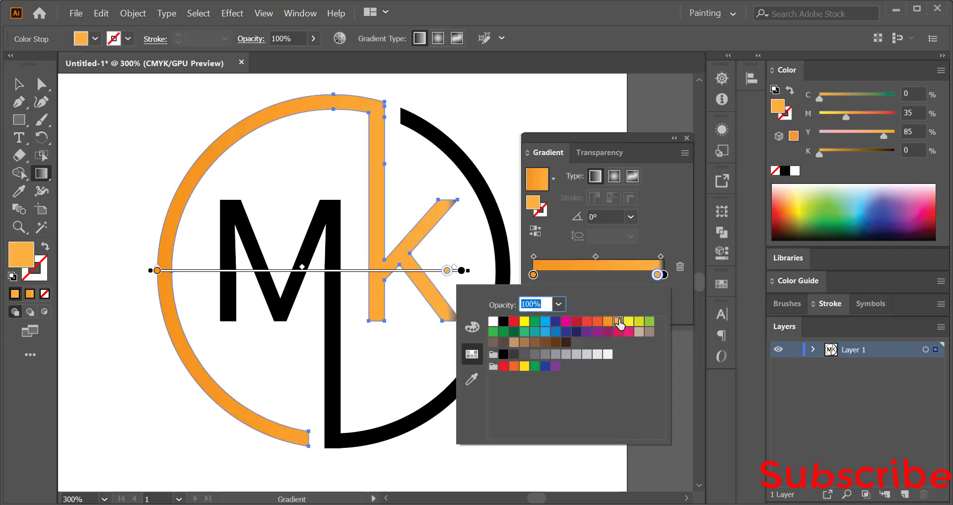
{"action": "left_click", "coordinate": [630, 321]}
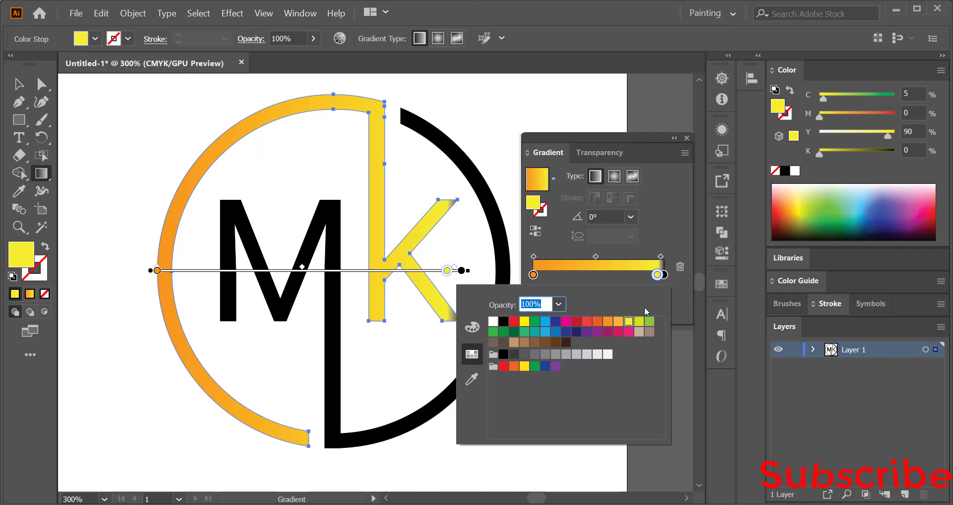
{"action": "left_click", "coordinate": [659, 278]}
{"action": "left_click_drag", "start_coordinate": [657, 274], "coordinate": [664, 274]}
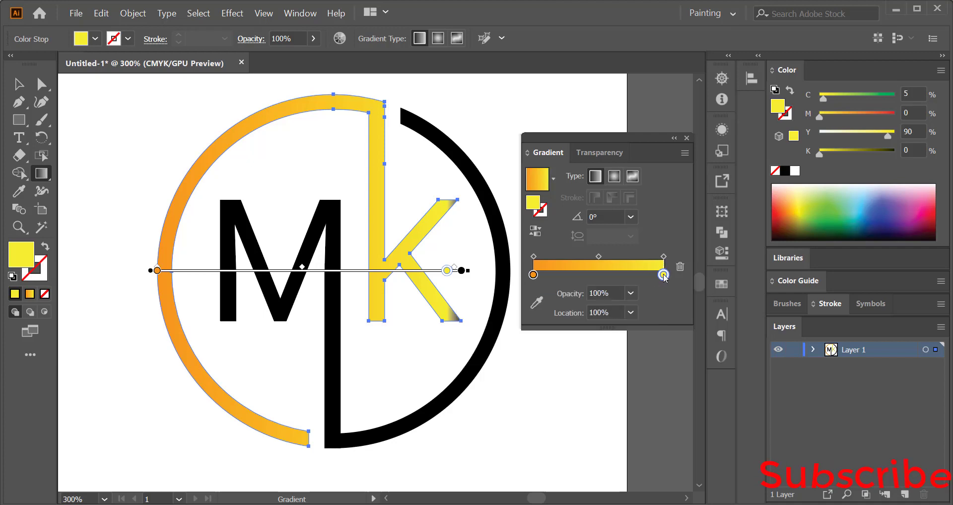
{"action": "mouse_move", "coordinate": [328, 79]}
{"action": "left_mouse_down"}
{"action": "mouse_move", "coordinate": [198, 419]}
{"action": "mouse_move", "coordinate": [281, 245]}
{"action": "mouse_move", "coordinate": [329, 85]}
{"action": "left_mouse_up"}
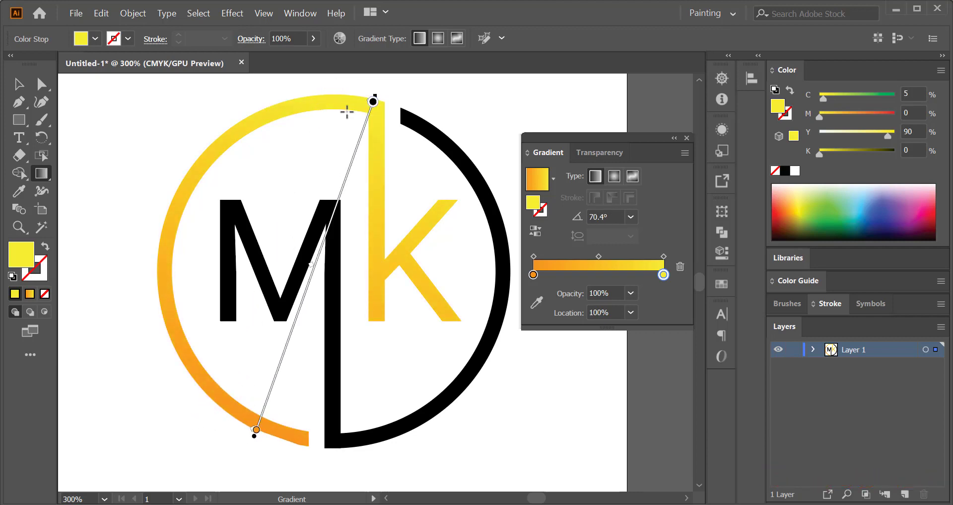
Step: Fill the combined M and right-arc shape with a linear gradient
{"action": "left_click", "coordinate": [17, 83]}
{"action": "left_click", "coordinate": [251, 236]}
{"action": "key", "text": "g"}
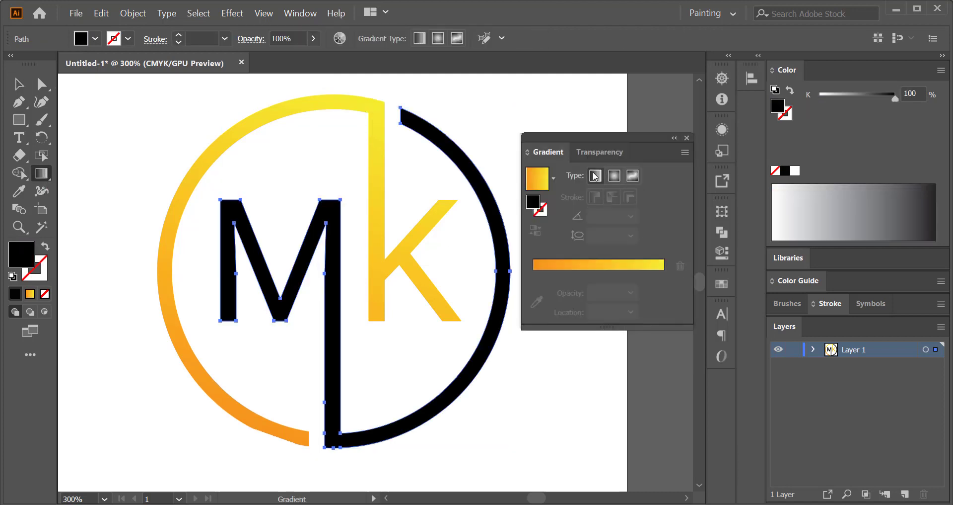
{"action": "left_click", "coordinate": [595, 176]}
Step: Set the start colour of the M shape's gradient to dark blue (C=100, M=100), with its stop at 0%
{"action": "left_click", "coordinate": [538, 274]}
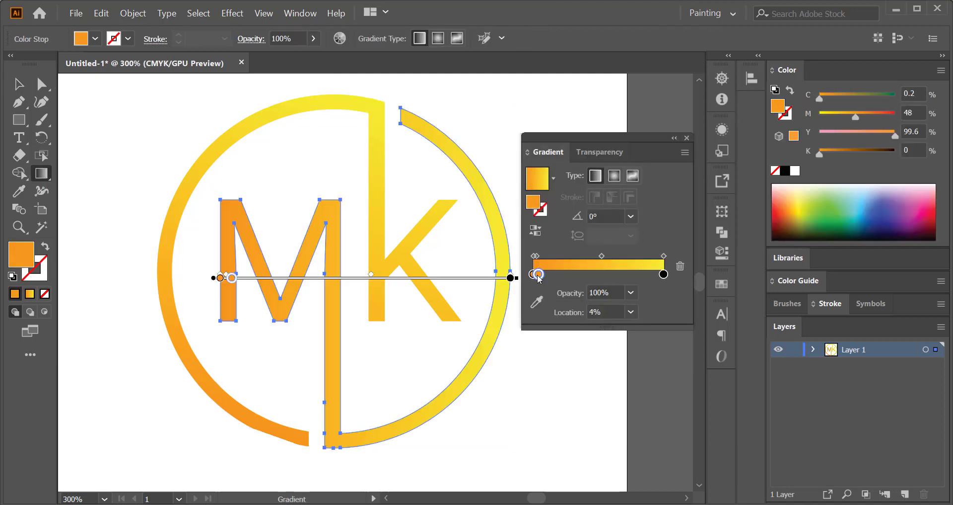
{"action": "double_click", "coordinate": [538, 274]}
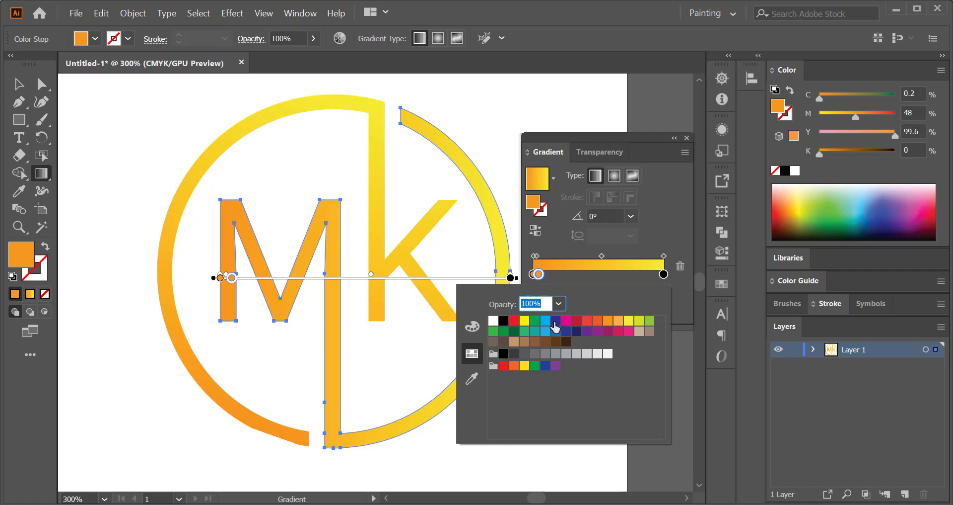
{"action": "left_click", "coordinate": [555, 326]}
{"action": "left_click", "coordinate": [539, 274]}
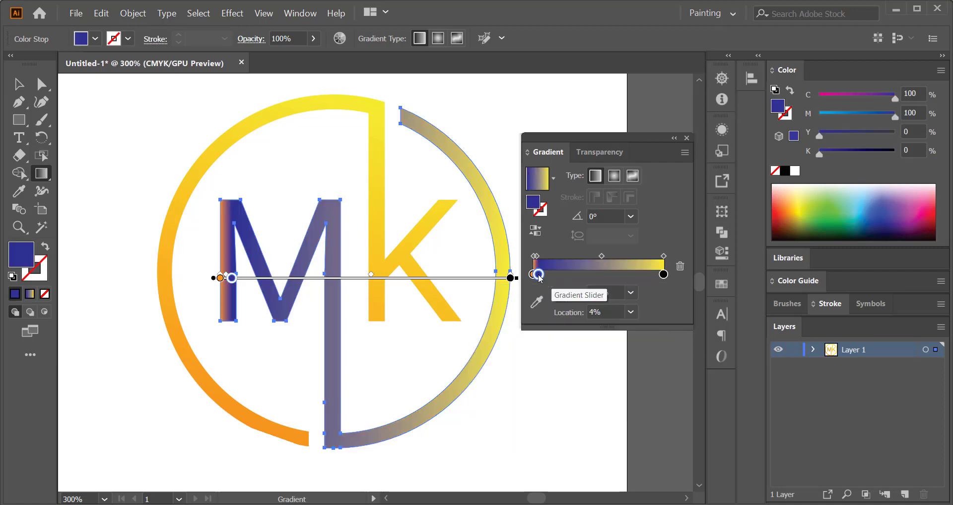
{"action": "left_click_drag", "start_coordinate": [539, 274], "coordinate": [533, 274]}
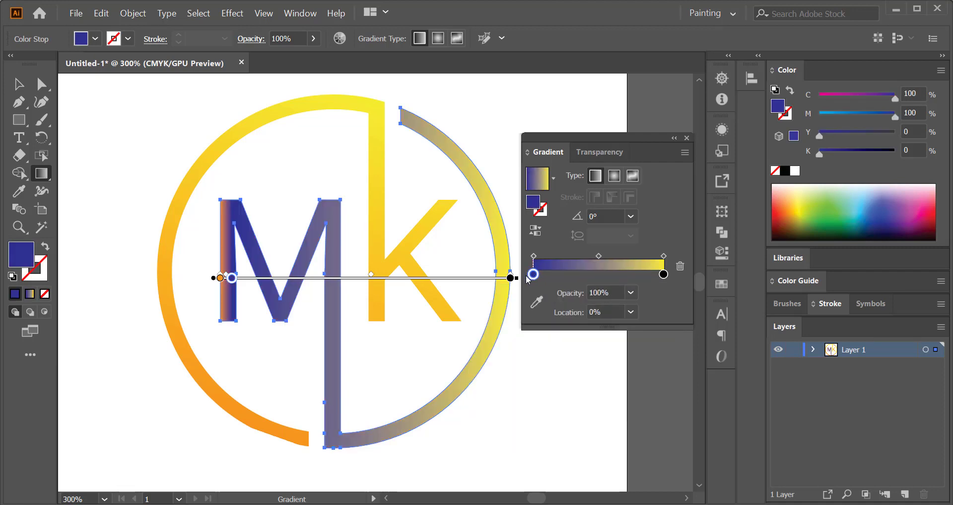
Step: Recolour the added stop near the end of the M shape's gradient to light blue (C=100) and move it to 100%
{"action": "left_click", "coordinate": [664, 274]}
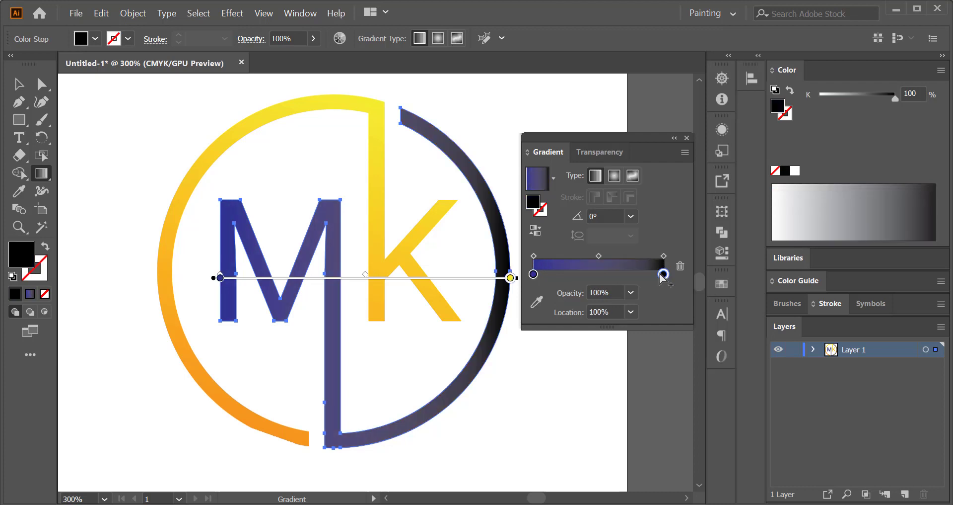
{"action": "left_click_drag", "start_coordinate": [663, 276], "coordinate": [659, 275]}
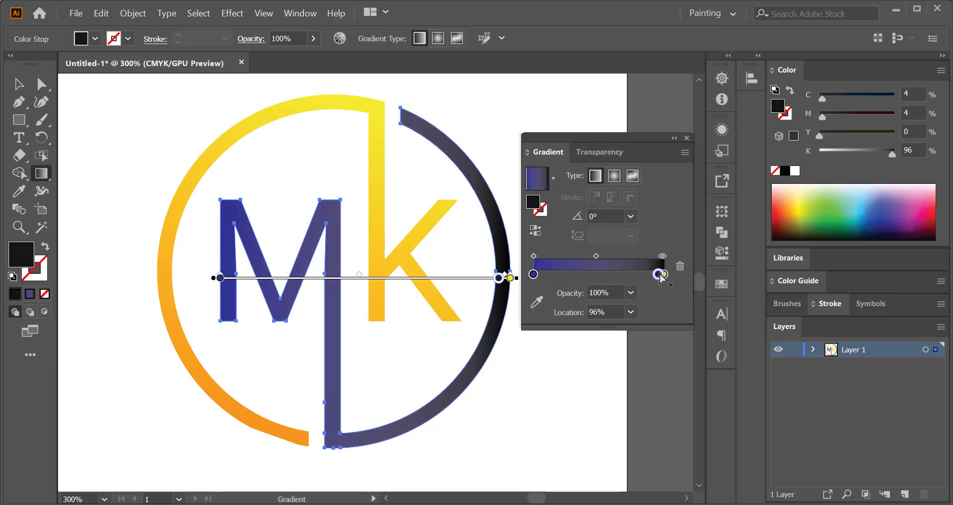
{"action": "double_click", "coordinate": [659, 274]}
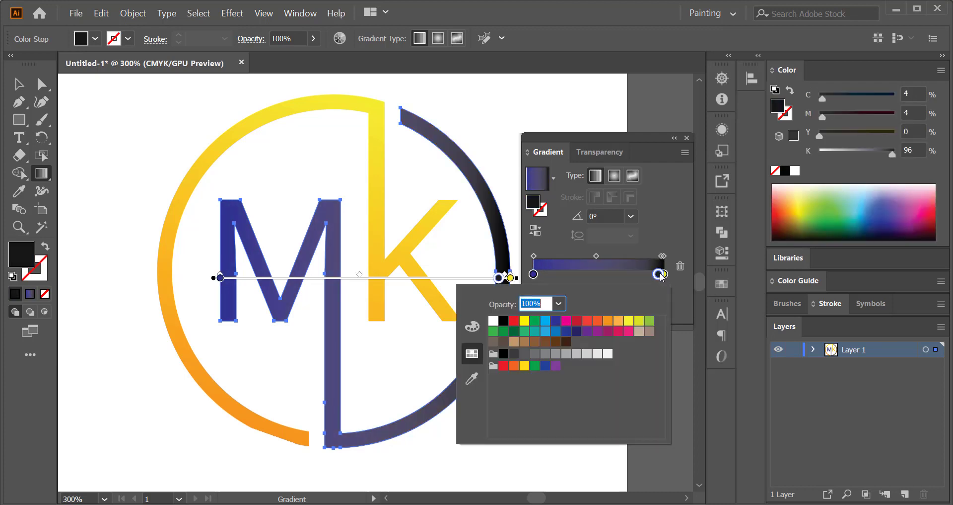
{"action": "left_click", "coordinate": [547, 322]}
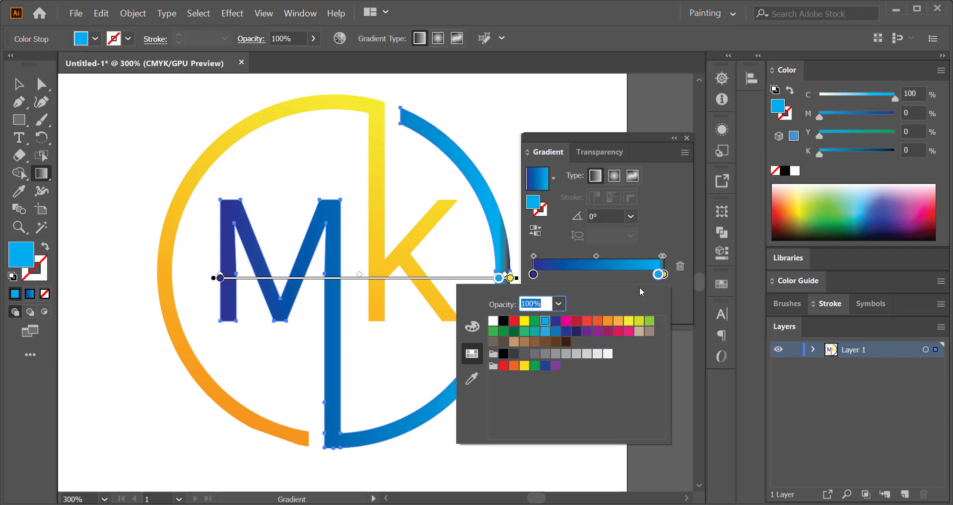
{"action": "left_click", "coordinate": [666, 276]}
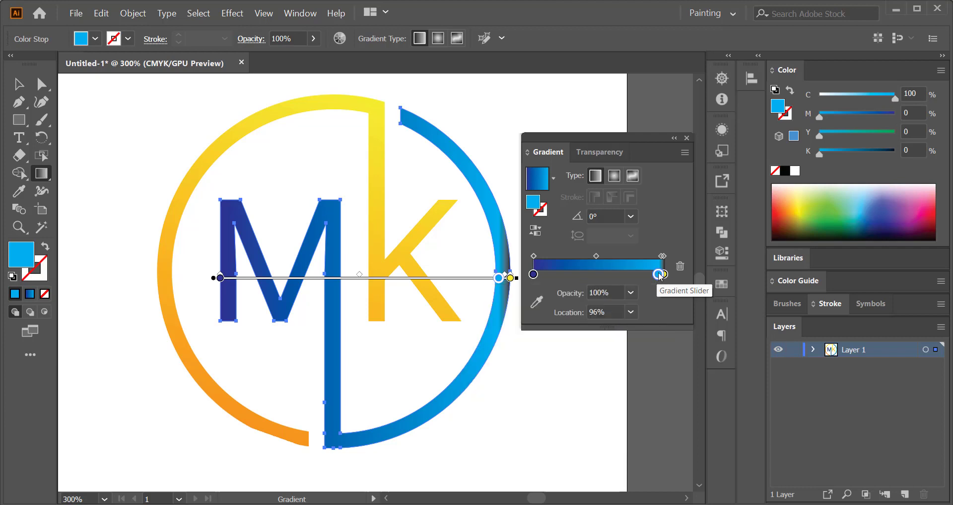
{"action": "left_click_drag", "start_coordinate": [659, 275], "coordinate": [666, 275]}
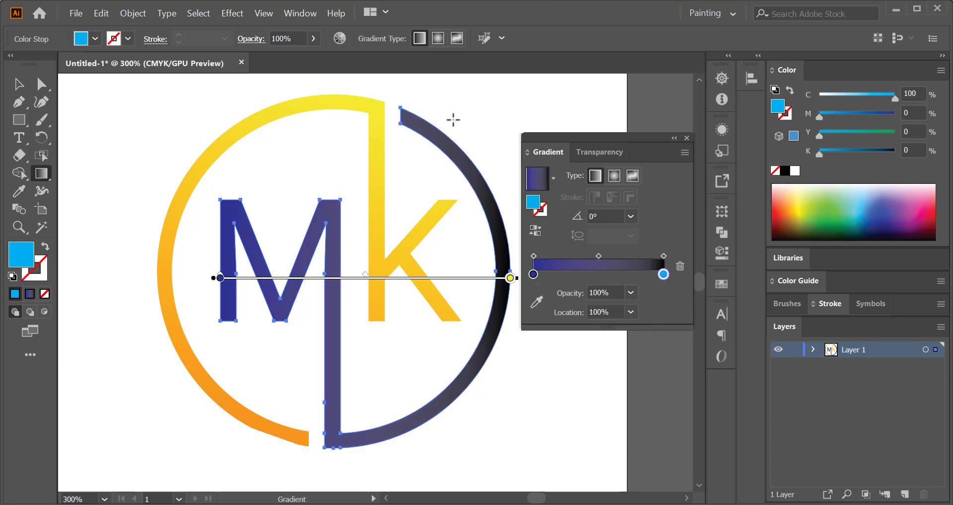
Step: Angle the M shape's gradient about -102° from the right arc's upper end to the foot of the M's extended leg, and deselect the artwork
{"action": "mouse_move", "coordinate": [452, 108]}
{"action": "left_mouse_down"}
{"action": "mouse_move", "coordinate": [375, 395]}
{"action": "mouse_move", "coordinate": [374, 470]}
{"action": "mouse_move", "coordinate": [319, 459]}
{"action": "left_mouse_up"}
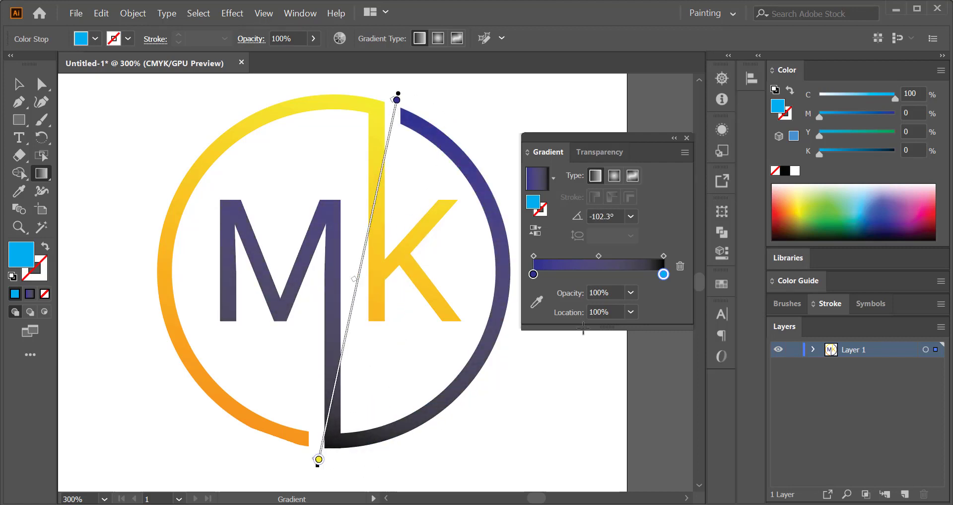
{"action": "left_click", "coordinate": [687, 137]}
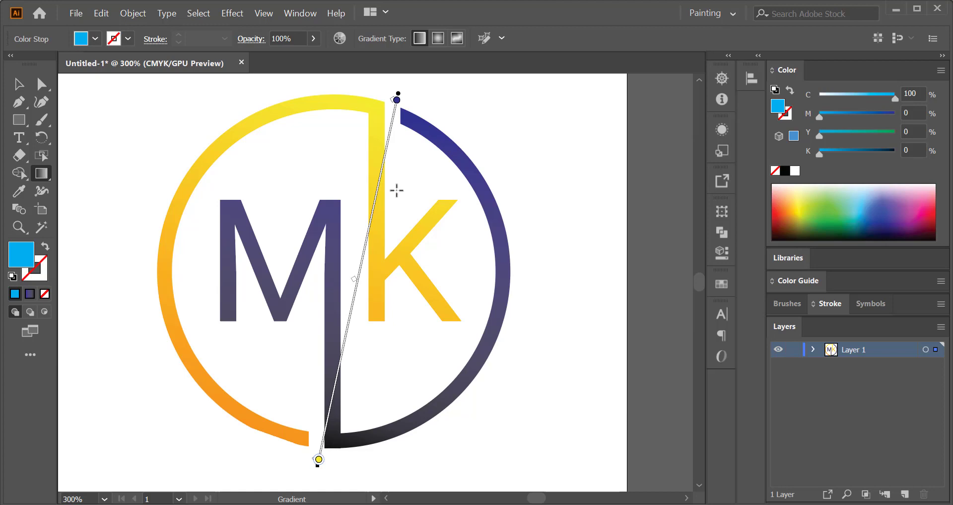
{"action": "left_click", "coordinate": [19, 83]}
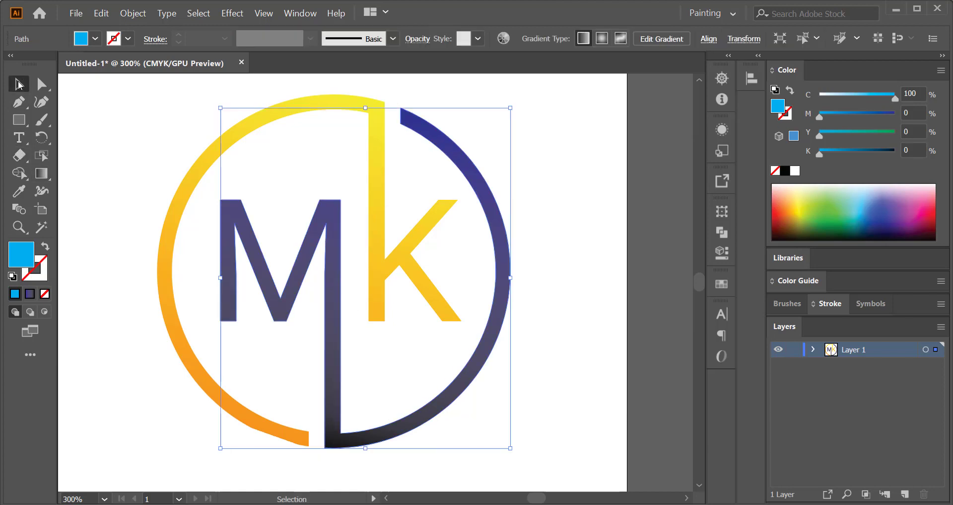
{"action": "left_click", "coordinate": [578, 142]}
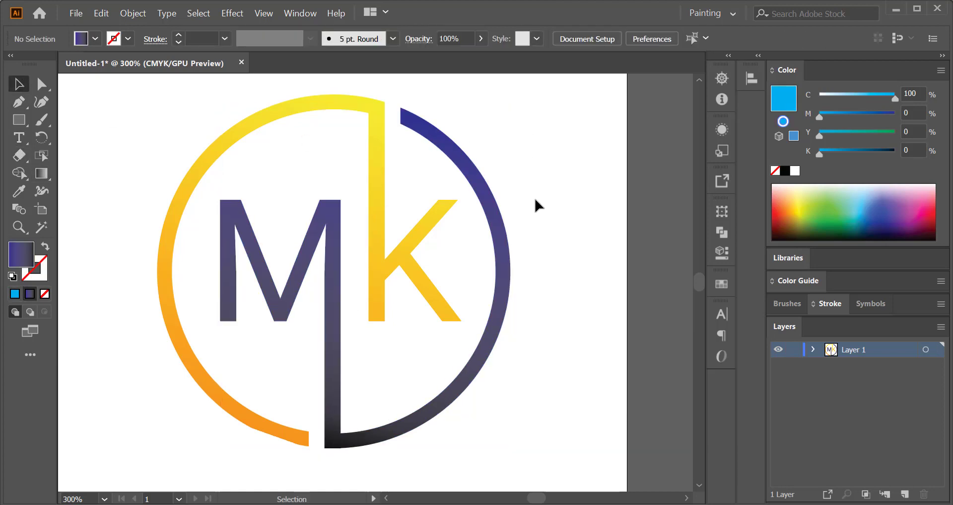